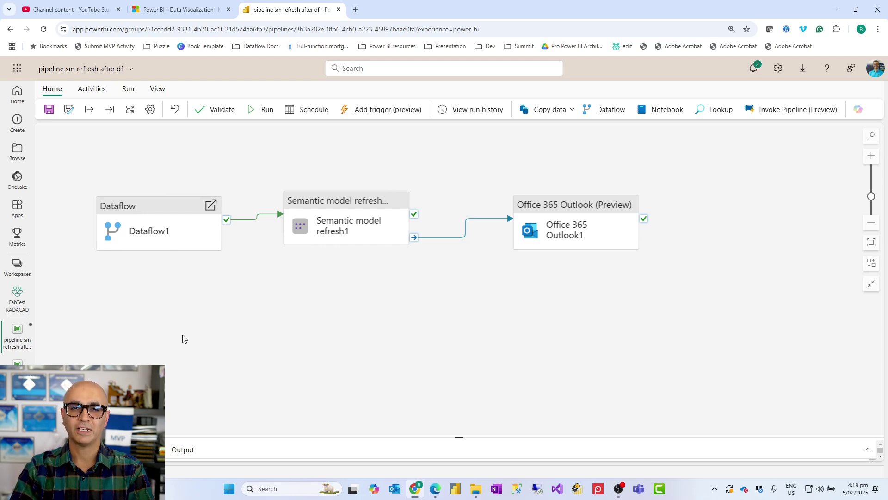
- Delete the connection between the Dataflow1 and Semantic model refresh1 activities in the pipeline
left_click(99, 93)
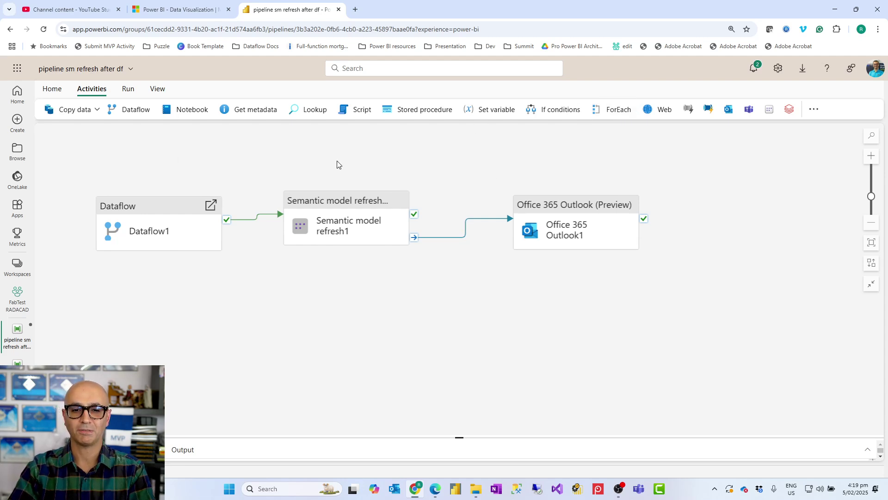
mouse_move(183, 228)
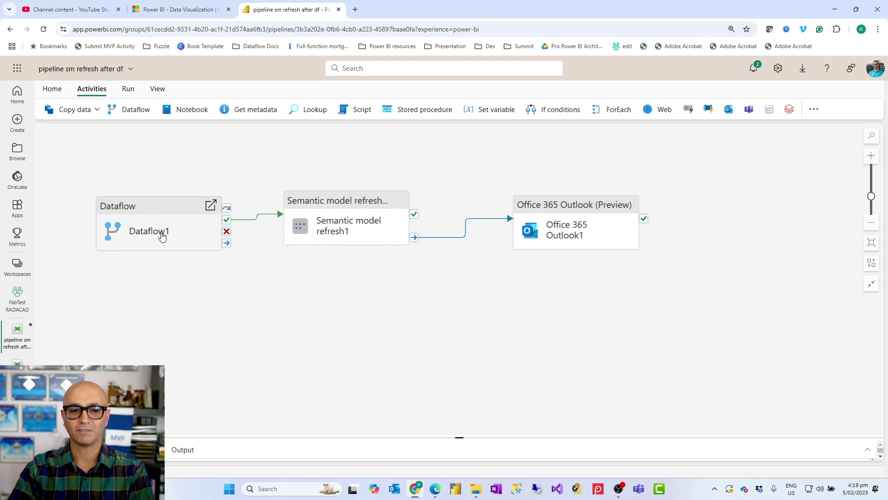
mouse_move(337, 208)
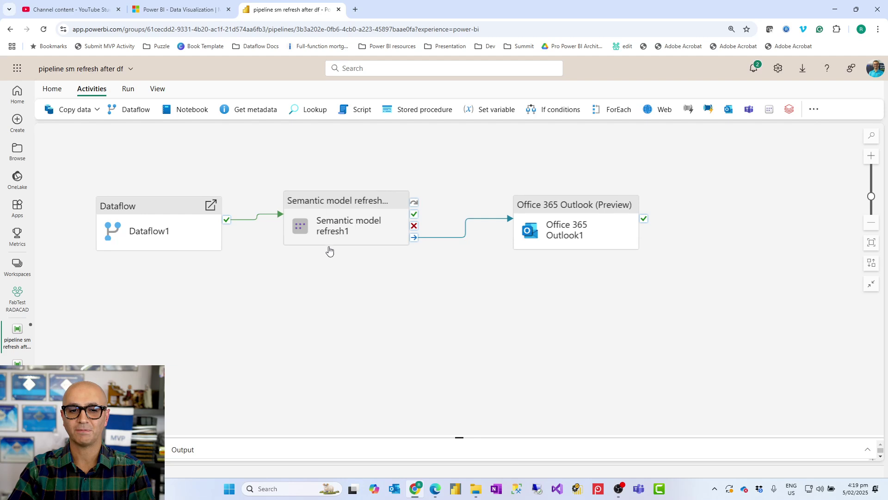
mouse_move(589, 240)
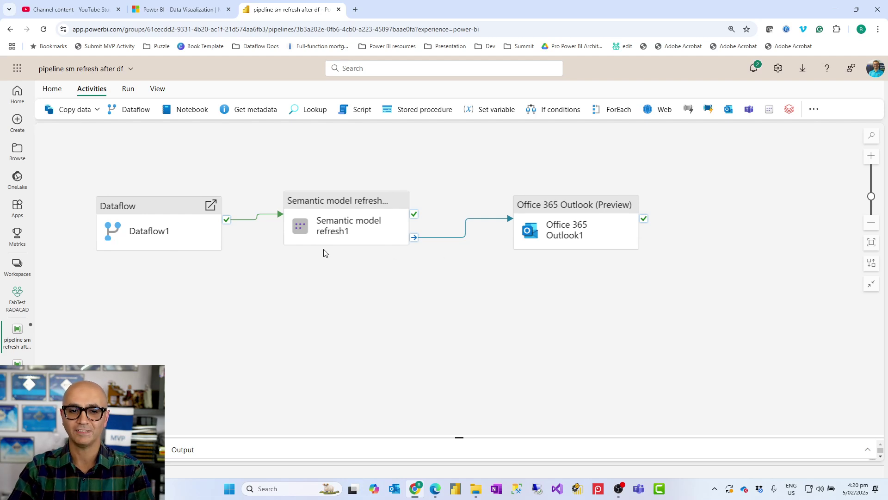
left_click(247, 224)
left_click(247, 223)
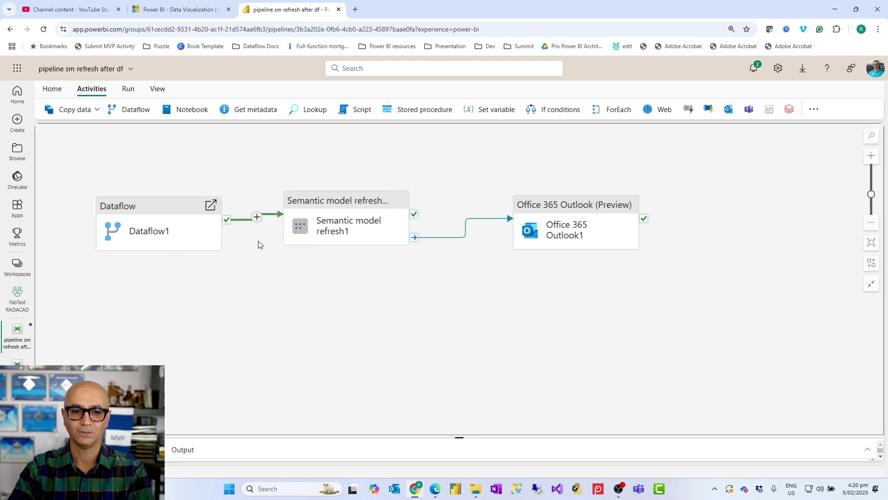
key("Delete")
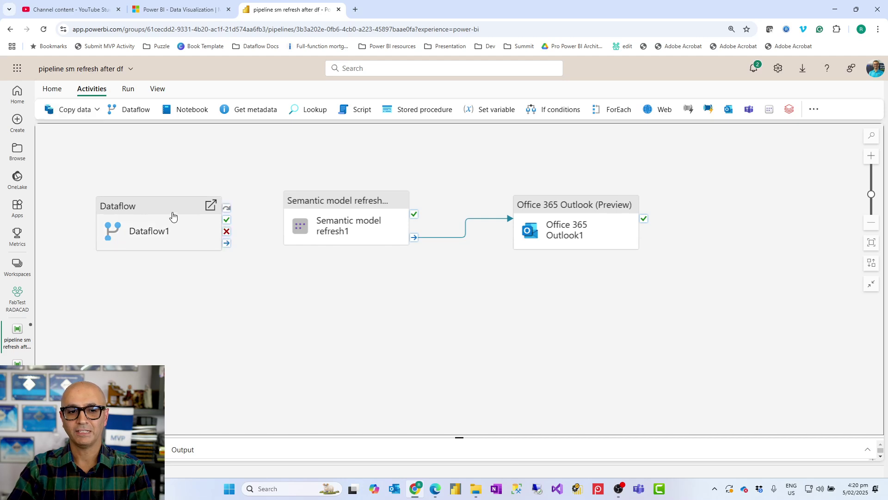
- Move the Dataflow1 activity below Semantic model refresh1 and back in front of it
mouse_move(174, 210)
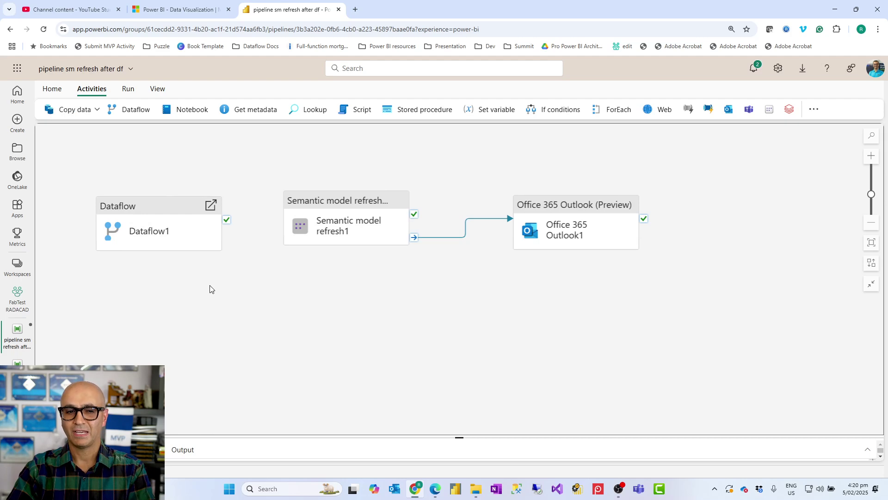
left_click_drag(158, 227, 161, 194)
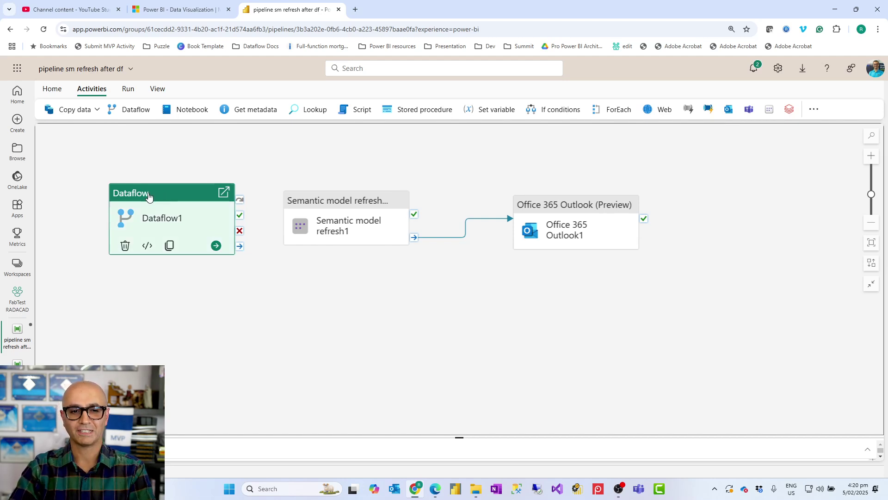
left_click_drag(149, 196, 325, 285)
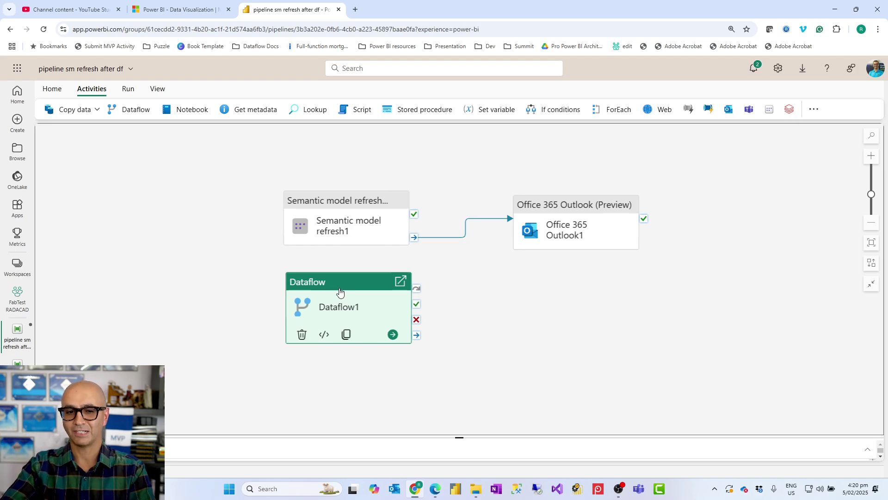
left_click_drag(339, 291, 164, 197)
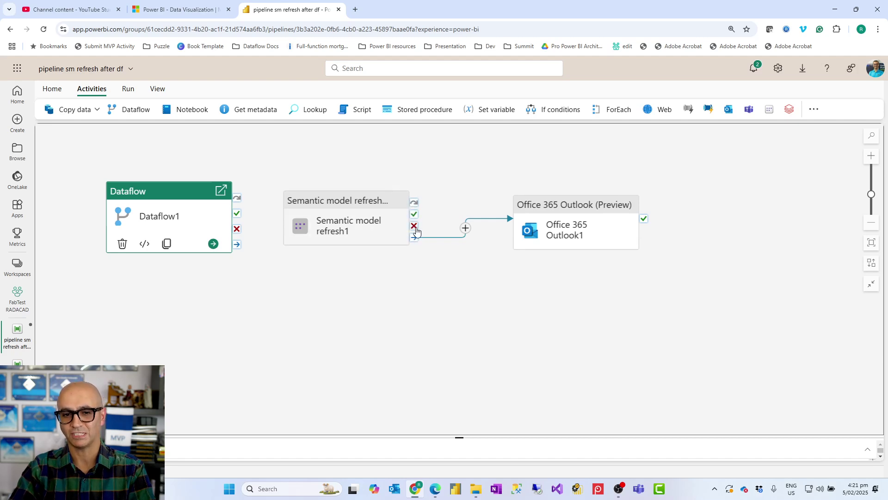
left_click(389, 262)
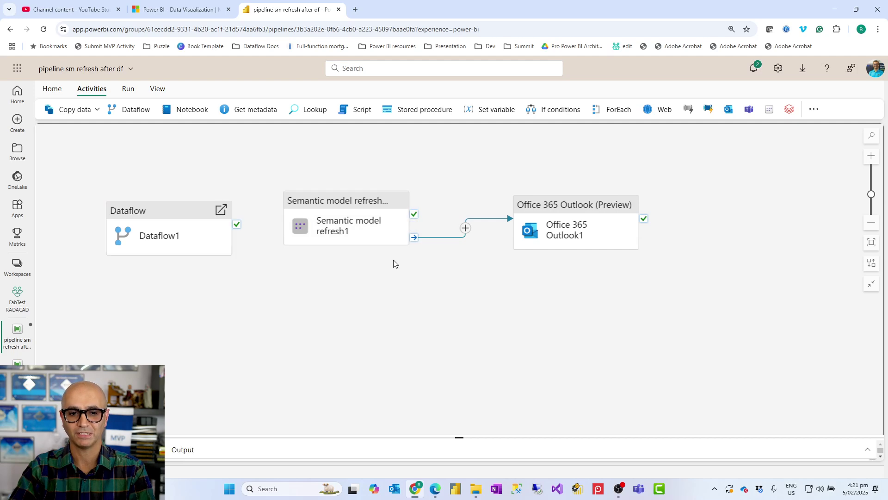
- Connect the On success output of Dataflow1 to the Semantic model refresh1 activity
left_click(189, 217)
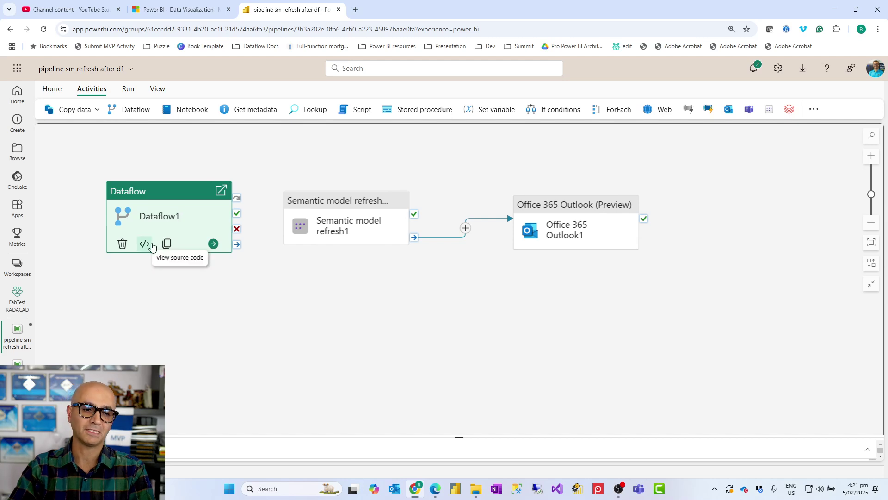
scroll(171, 263, "up", 1)
scroll(171, 263, "up", 5)
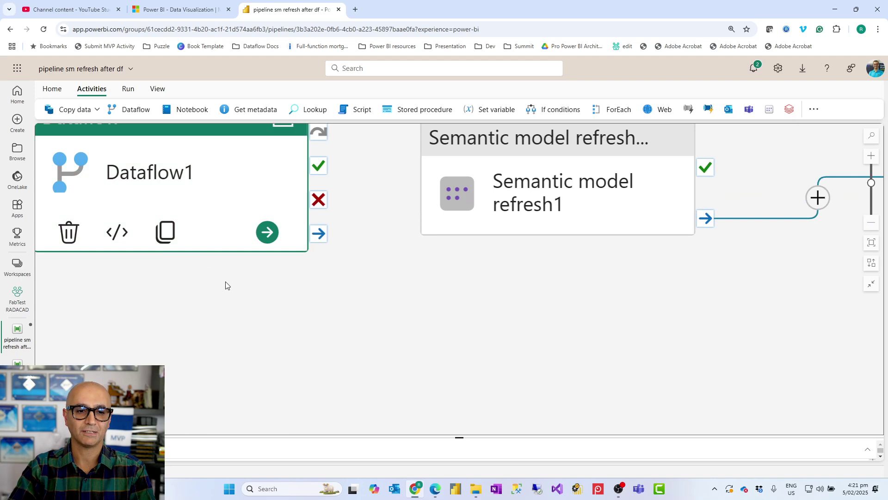
scroll(203, 276, "down", 1)
left_click_drag(192, 283, 243, 321)
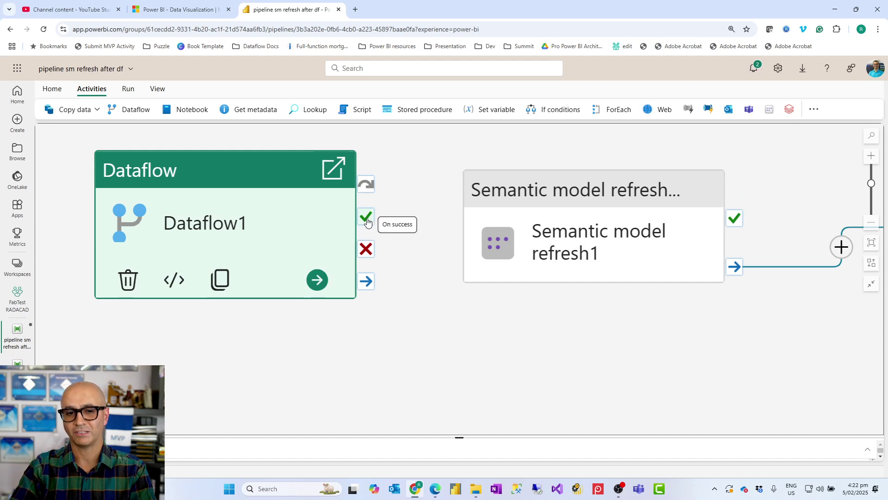
left_click_drag(367, 218, 512, 240)
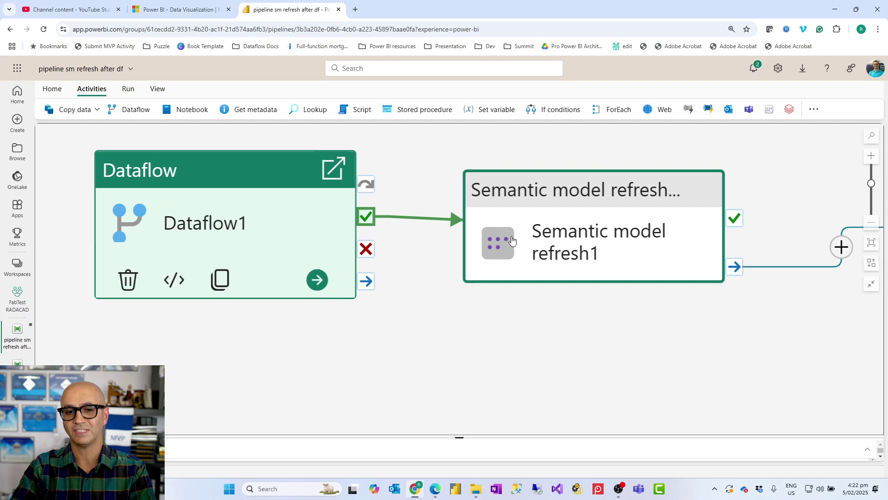
left_click_drag(511, 240, 512, 240)
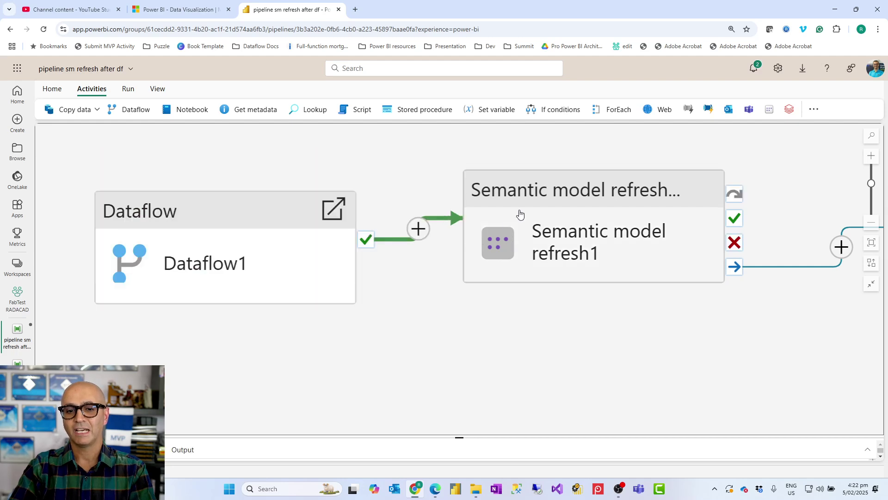
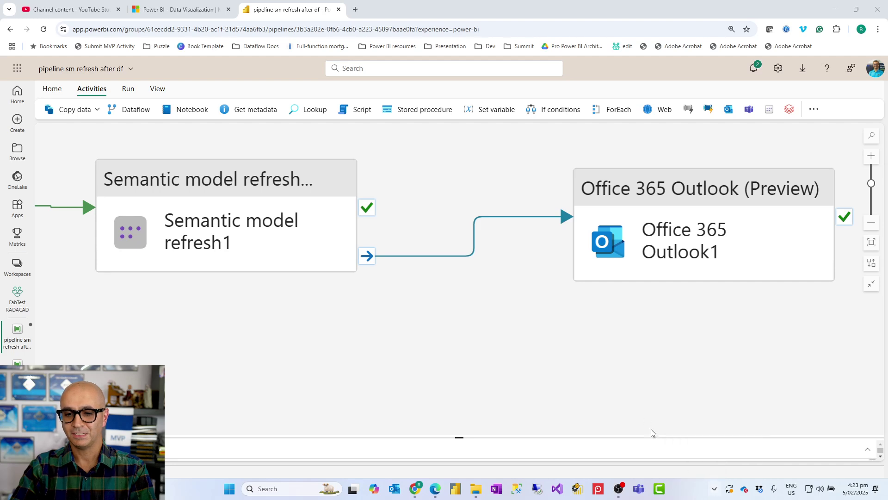
- Examine the connections from Dataflow1 through Semantic model refresh1 to Office 365 Outlook1, and look briefly at the "pipeline parallel execution" pipeline
mouse_move(229, 182)
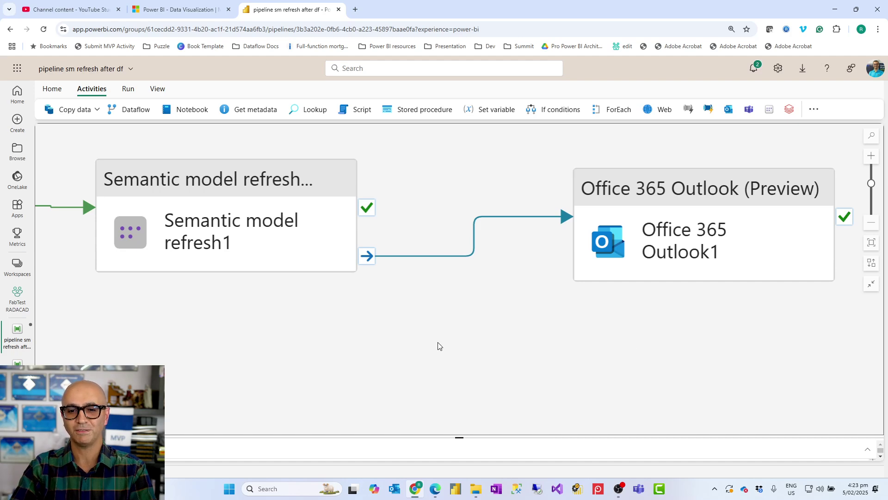
mouse_move(388, 263)
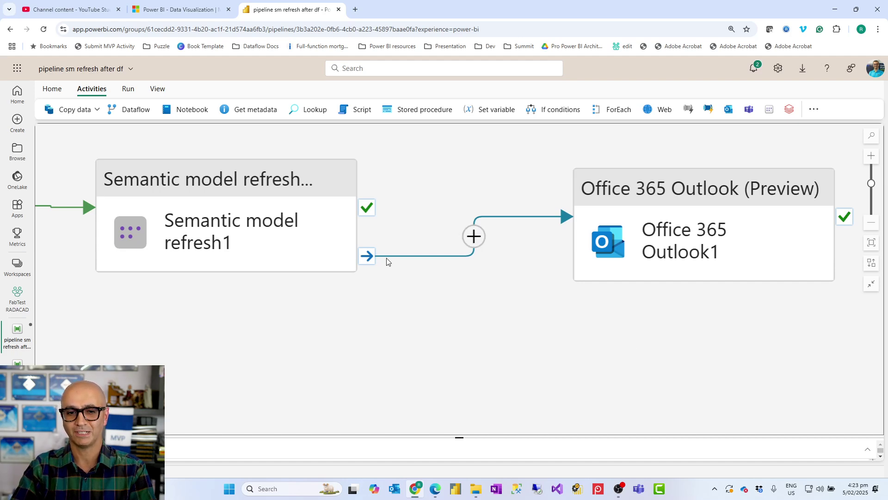
left_click_drag(254, 369, 419, 339)
left_click(99, 250)
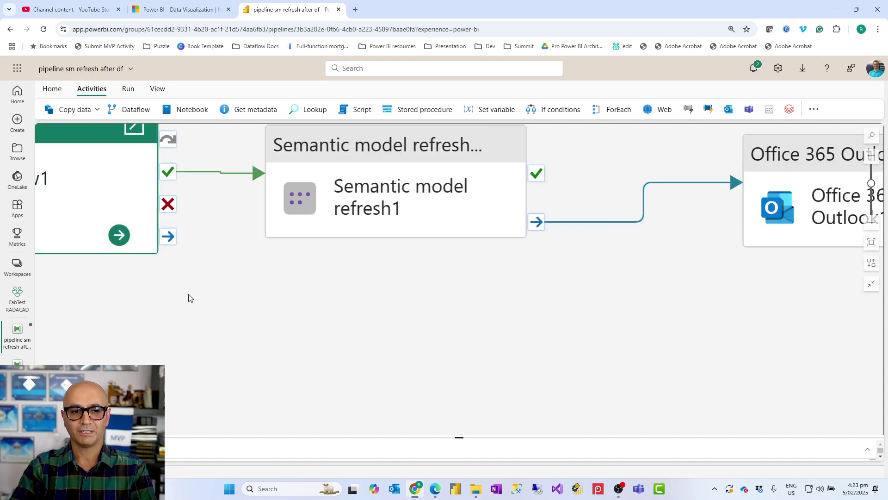
left_click_drag(188, 298, 428, 333)
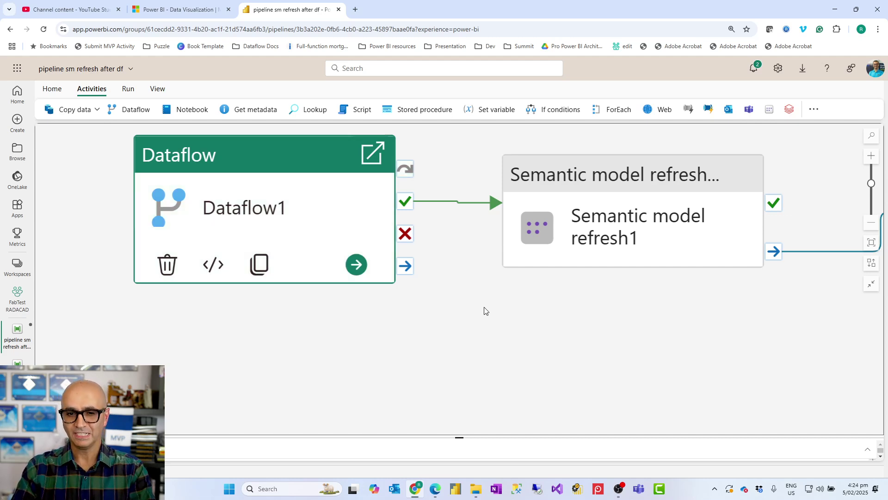
left_click_drag(484, 309, 416, 323)
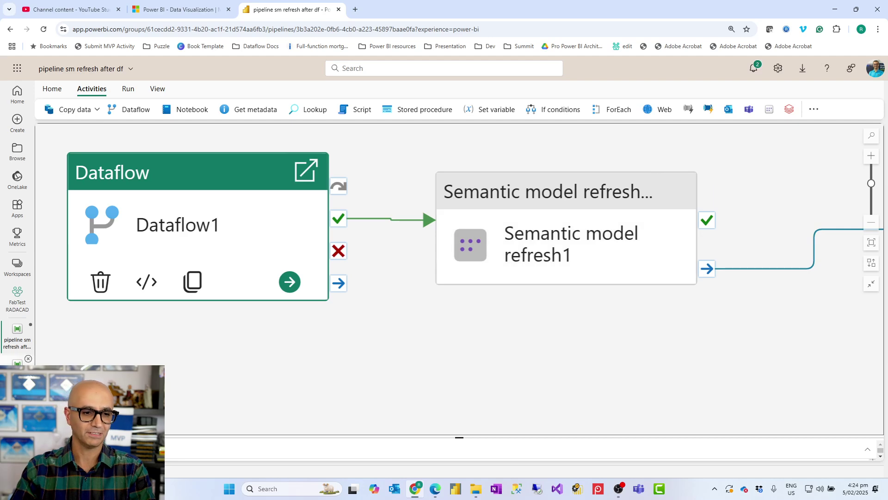
left_click(17, 364)
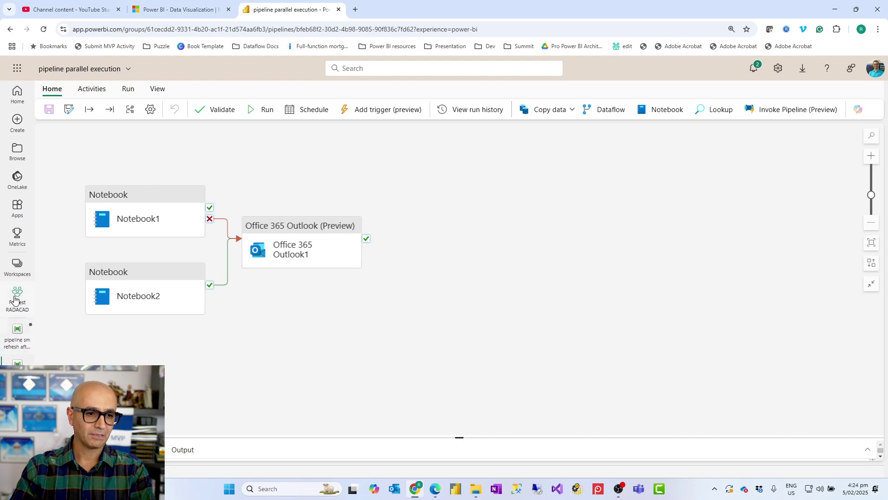
left_click(17, 335)
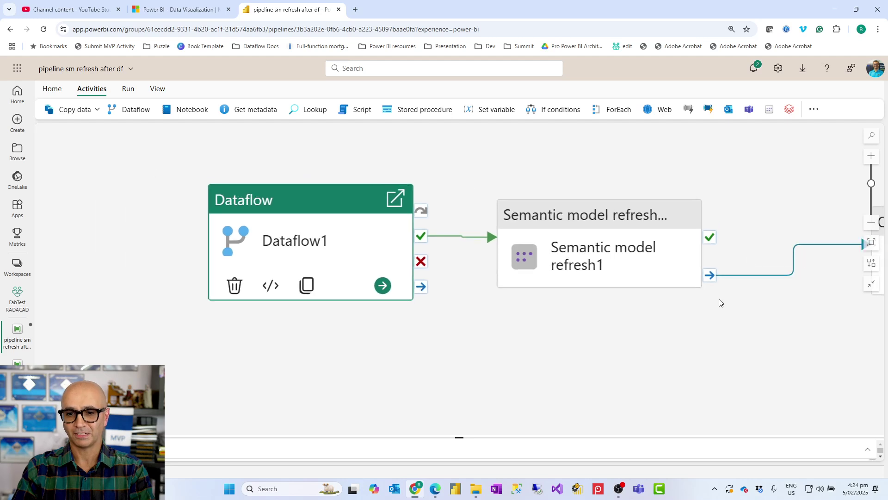
- Delete the connection between Semantic model refresh1 and Office 365 Outlook1, and place the Outlook activity below Semantic model refresh1
left_click(678, 246)
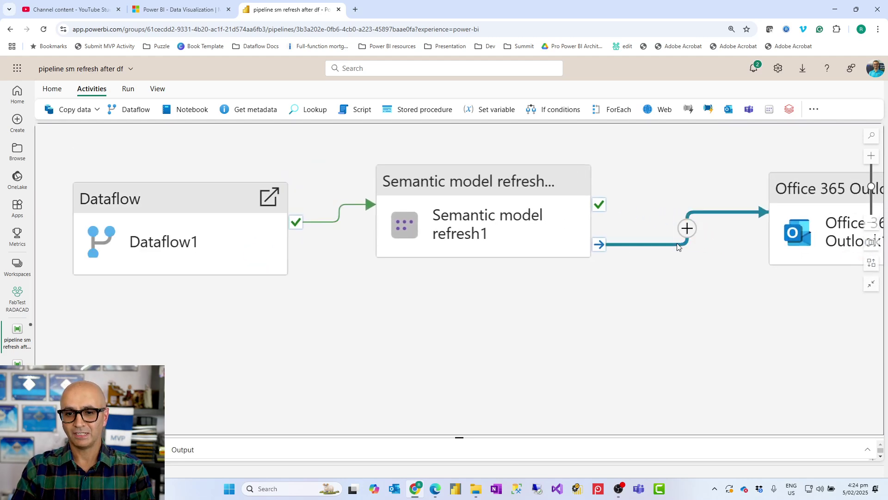
key("Delete")
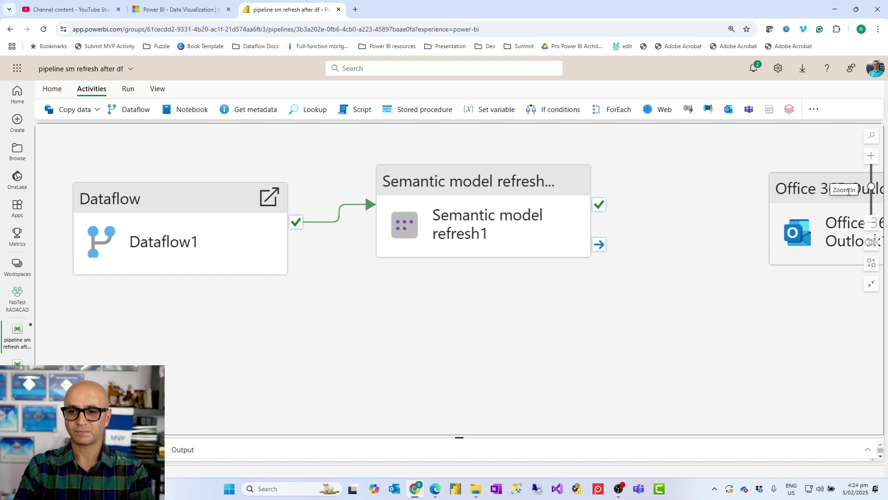
left_click_drag(815, 226, 426, 356)
- Connect the failure output of Dataflow1 to the Office 365 Outlook1 activity
mouse_move(279, 256)
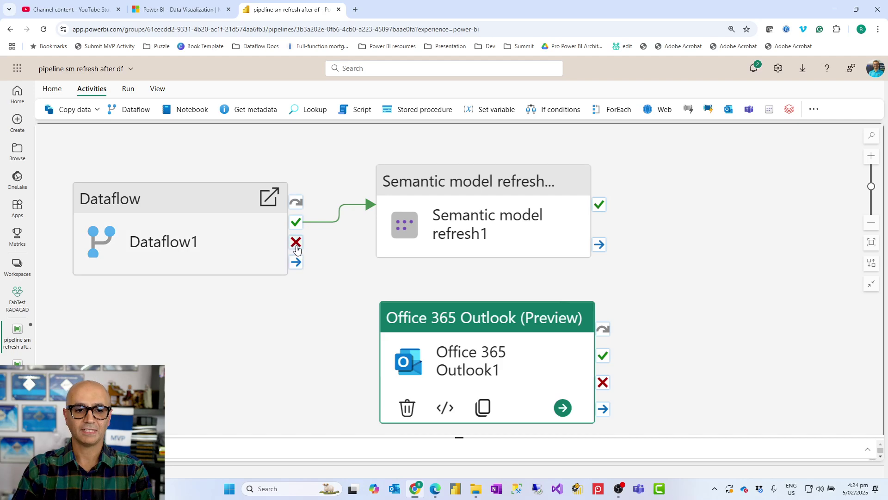
left_click_drag(295, 246, 379, 343)
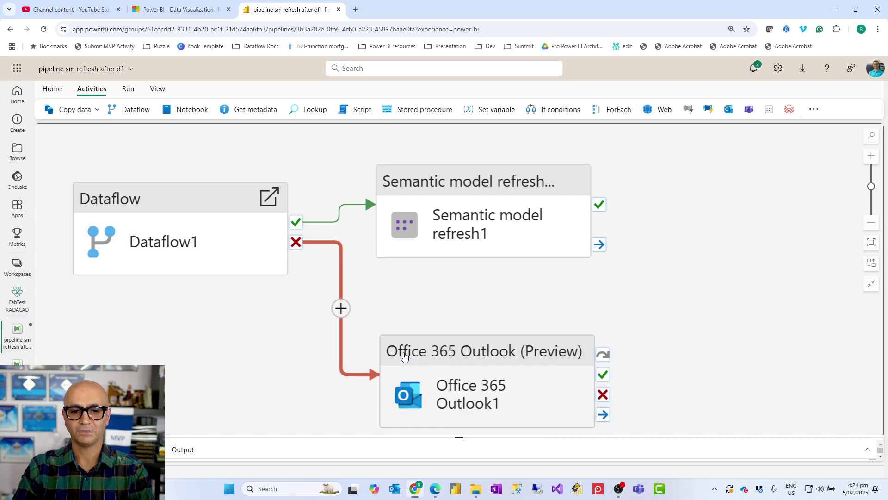
mouse_move(196, 188)
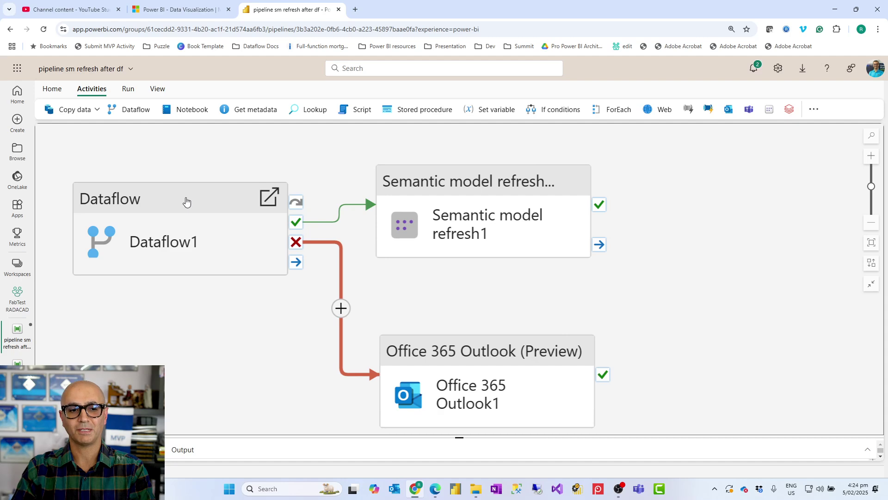
left_click(186, 200)
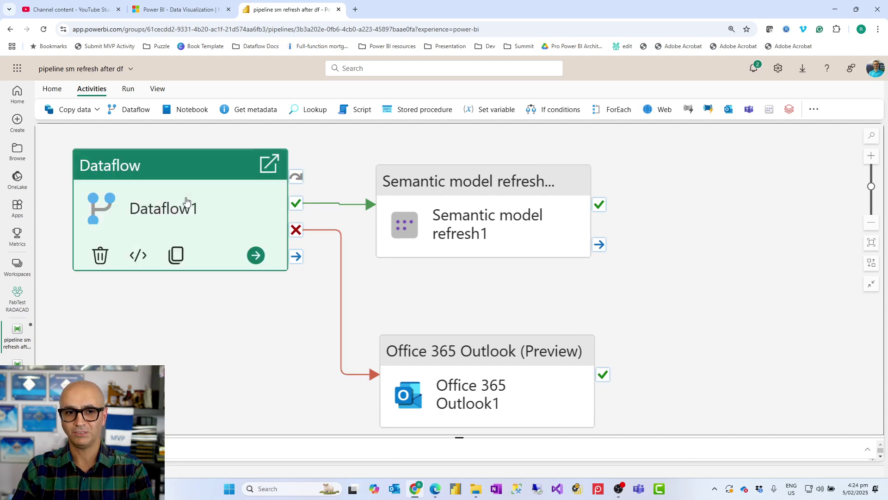
mouse_move(501, 203)
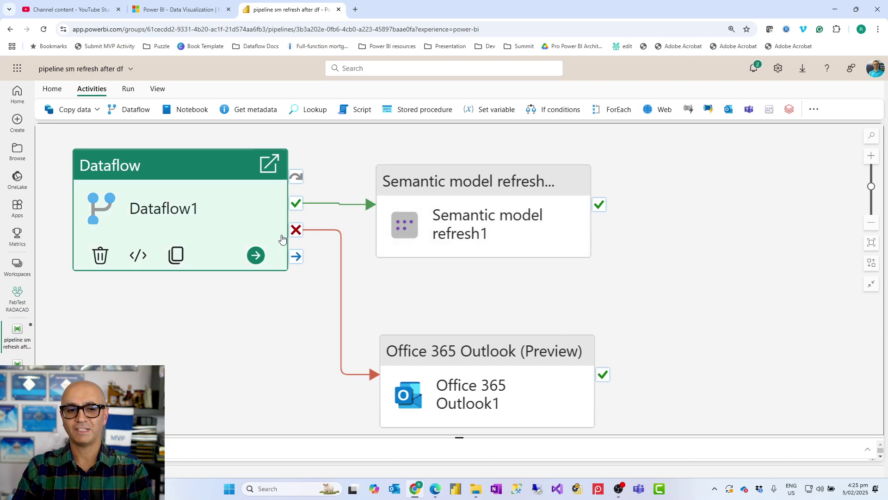
mouse_move(502, 416)
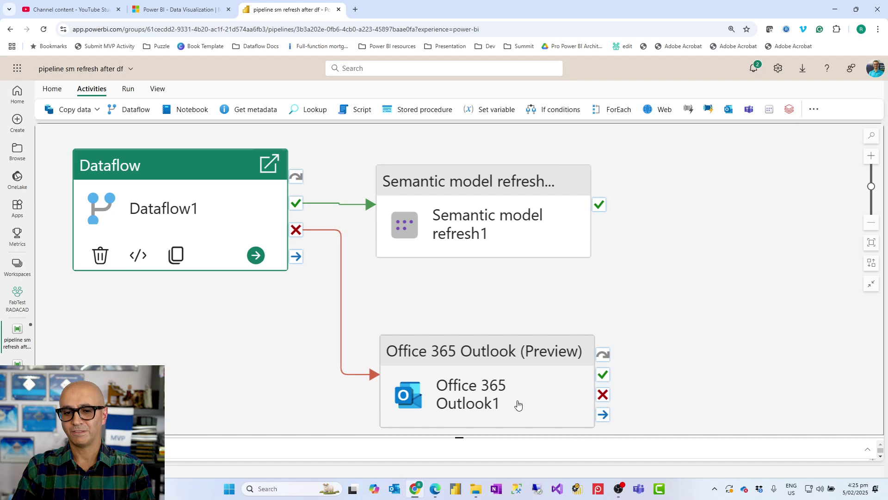
mouse_move(478, 231)
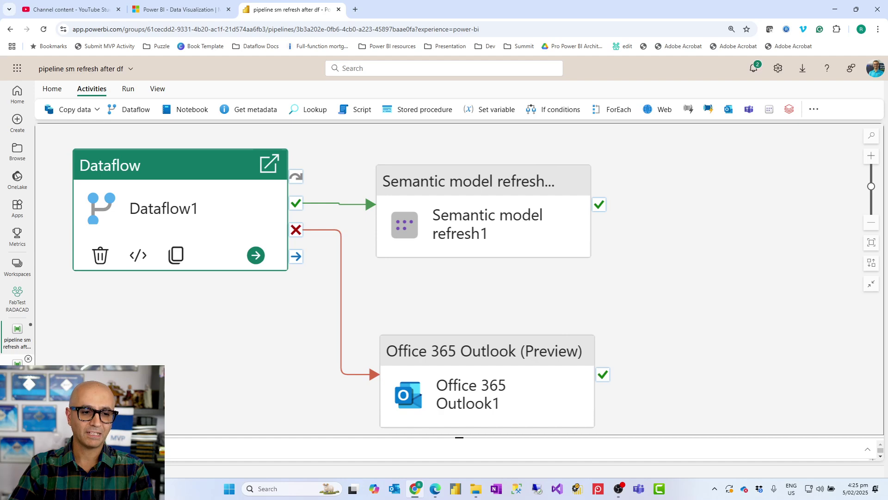
- Open the FabTest RADACAD workspace and remove the Data pipeline type filter from its item list
left_click(24, 305)
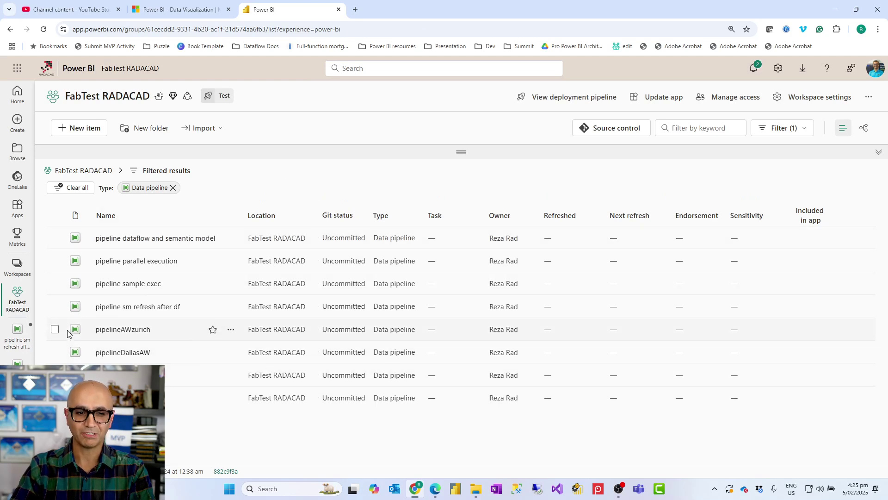
left_click(173, 188)
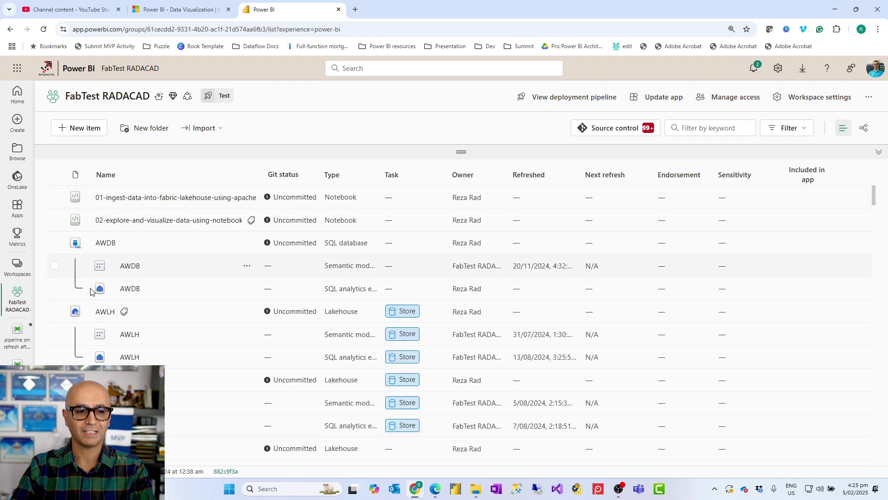
- Filter the FabTest RADACAD workspace items to the Data pipeline type and open the "pipeline sample exec" pipeline
scroll(151, 301, "down", 15)
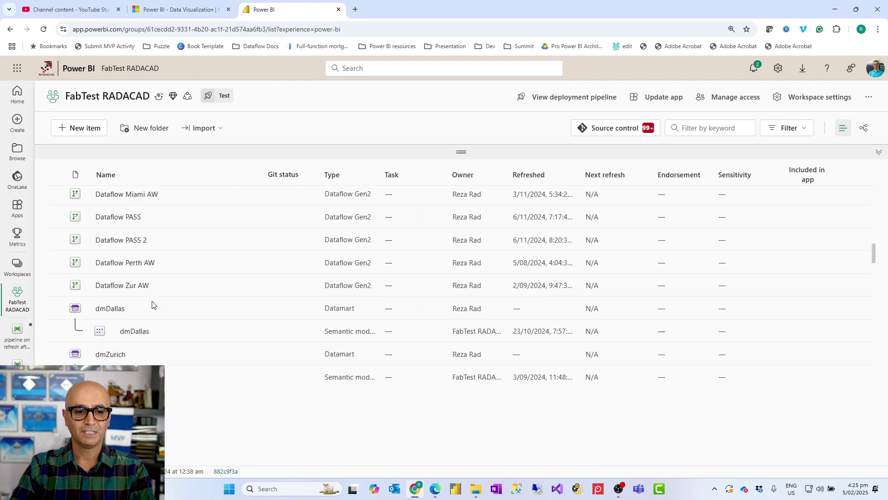
scroll(192, 324, "up", 5)
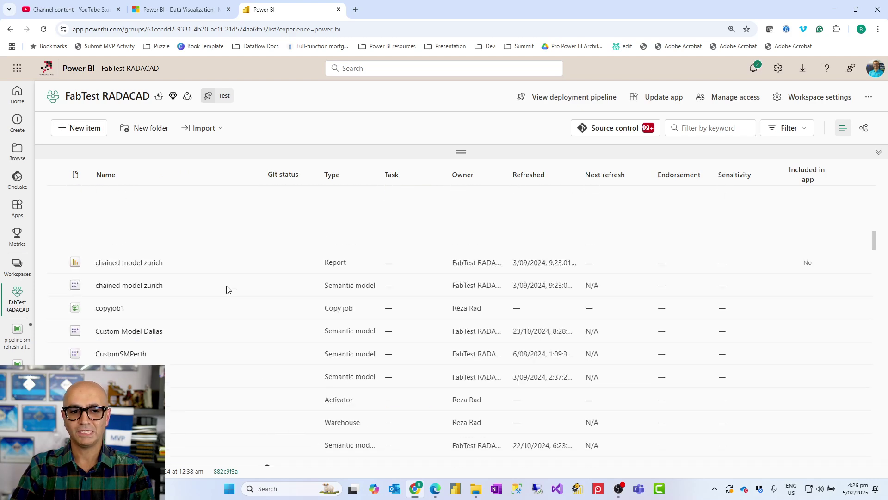
scroll(226, 289, "up", 5)
left_click(804, 129)
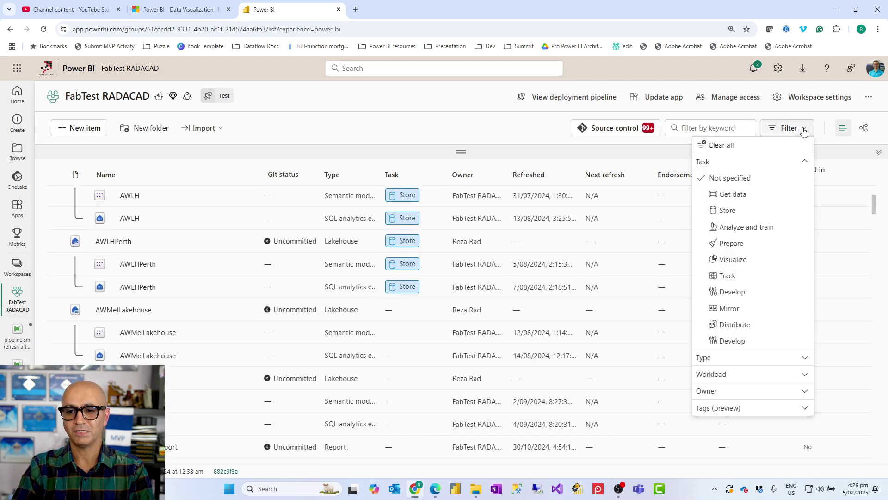
left_click(803, 162)
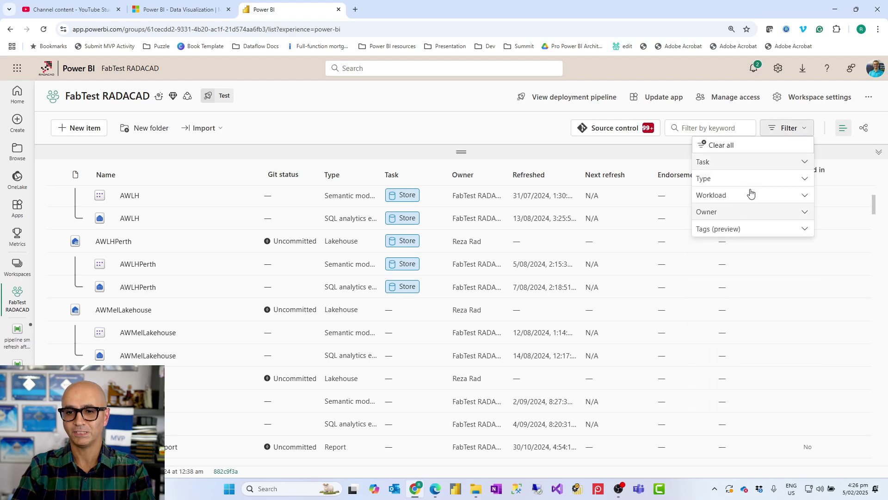
left_click(757, 181)
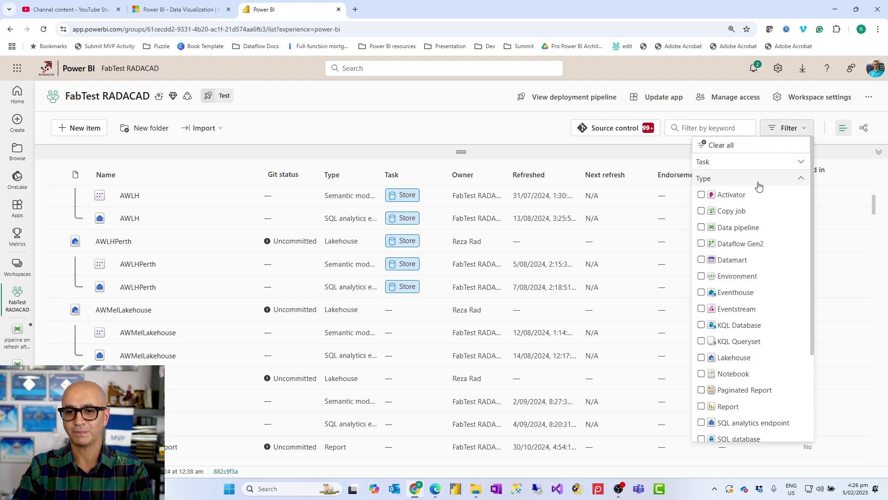
left_click(702, 228)
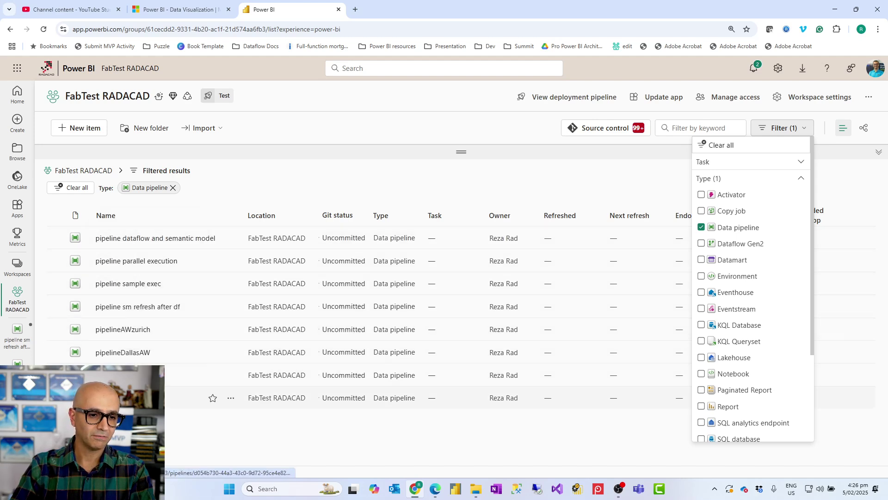
left_click(130, 284)
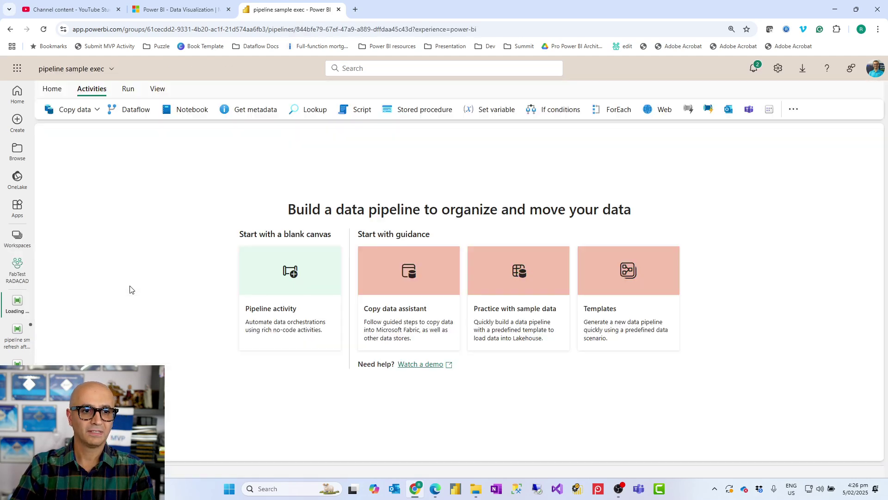
left_click(96, 84)
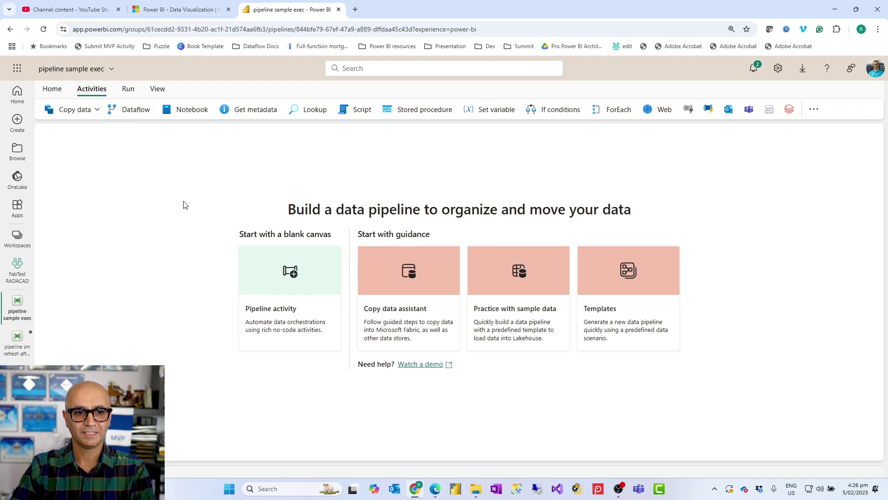
- Add a Dataflow activity and a Notebook activity to the blank pipeline, placing the notebook directly below the dataflow
left_click(128, 113)
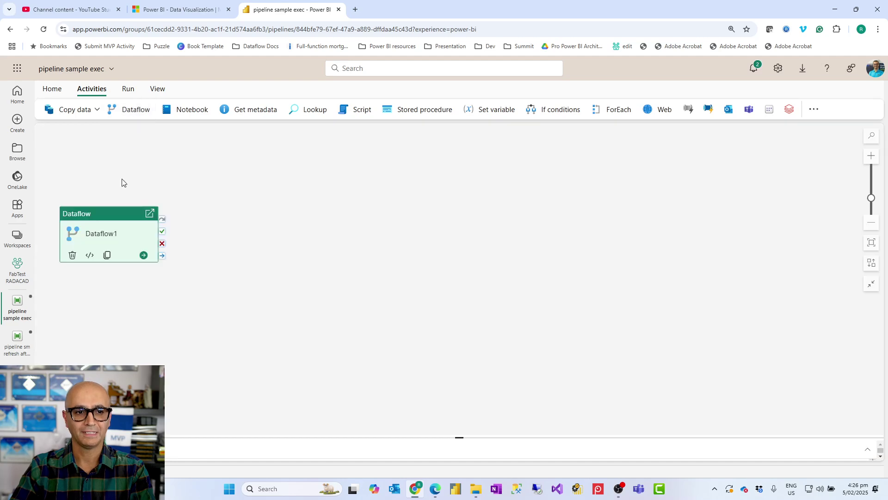
left_click_drag(111, 212, 204, 176)
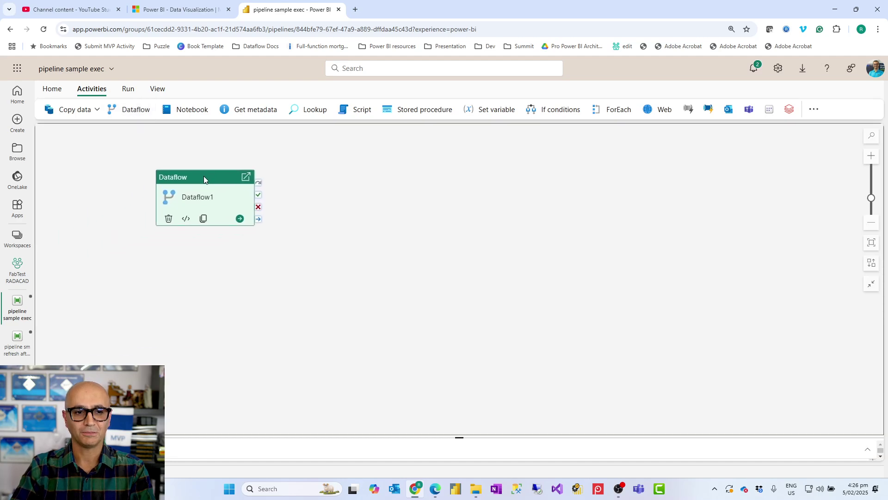
left_click(116, 177)
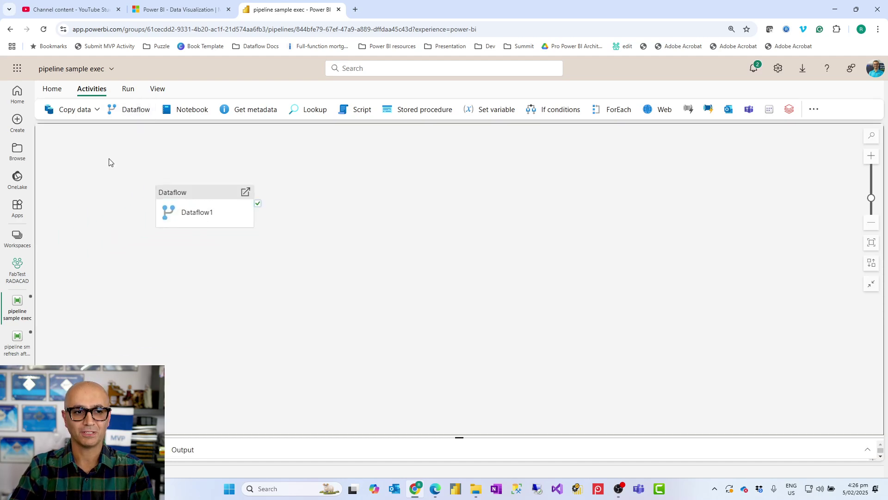
left_click(192, 110)
left_click_drag(338, 185, 215, 271)
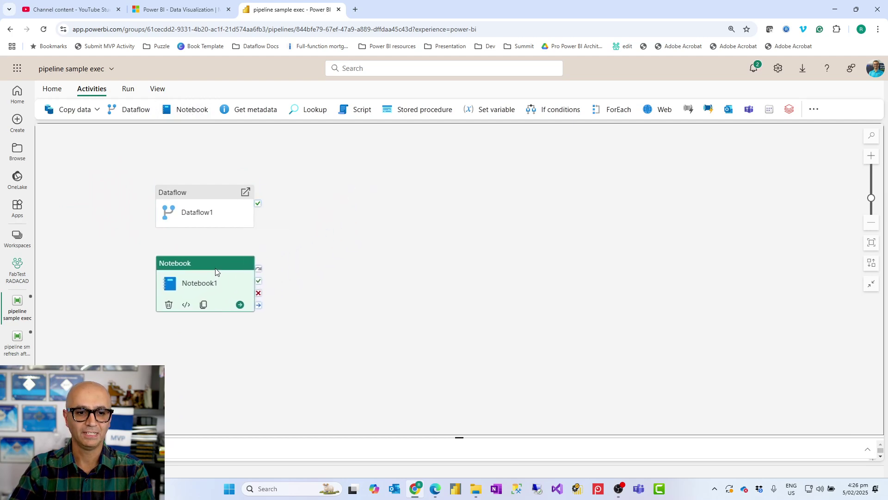
left_click(351, 232)
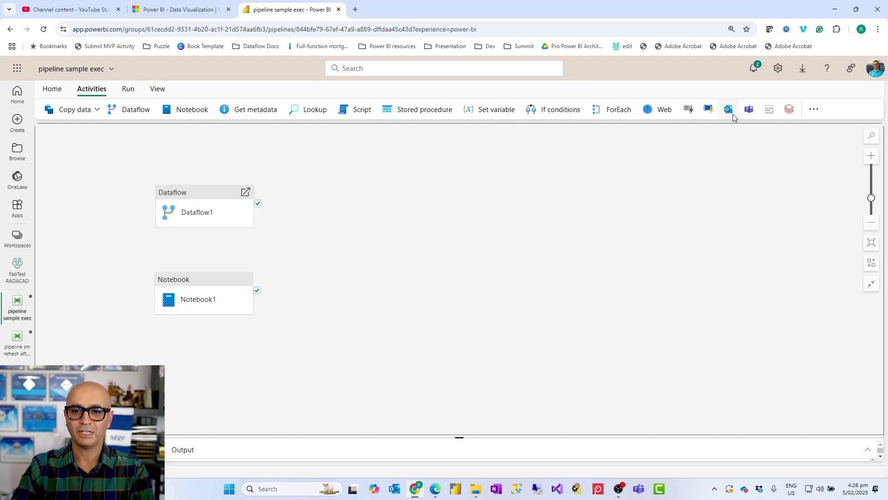
- Add a Semantic model refresh activity and connect the success outputs of Dataflow1 and Notebook1 to it
left_click(769, 111)
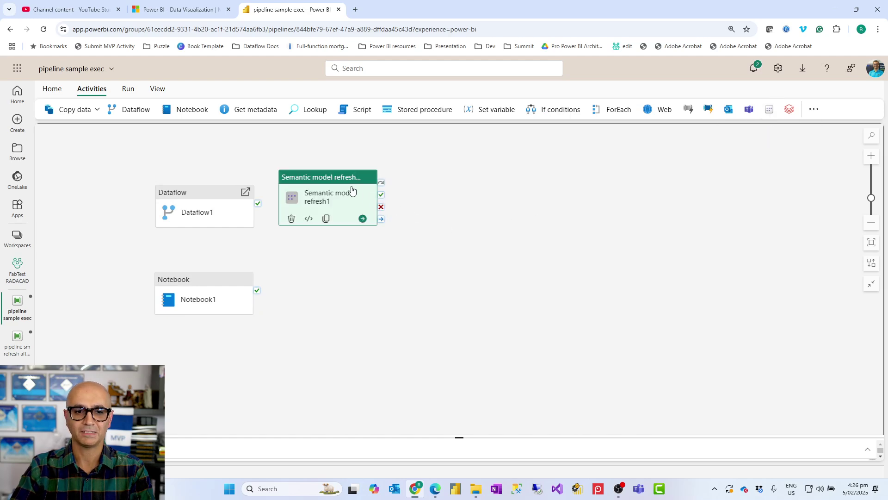
left_click_drag(351, 189, 423, 238)
mouse_move(224, 218)
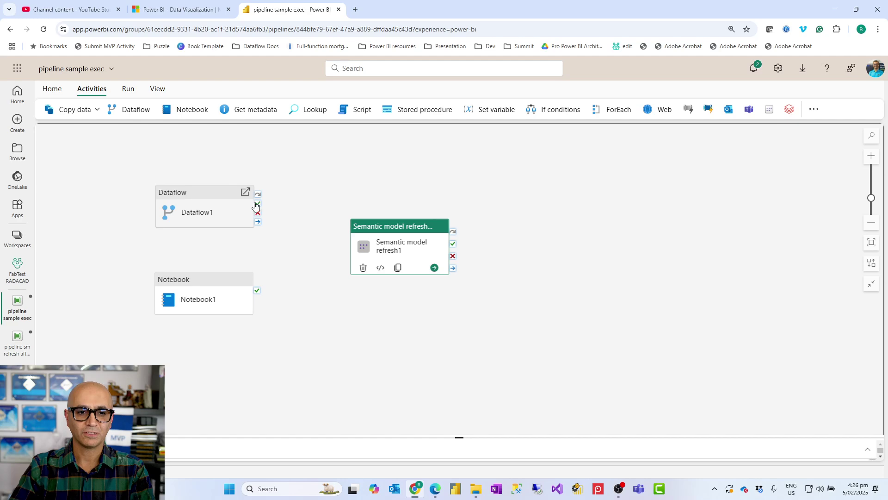
left_click_drag(258, 205, 390, 243)
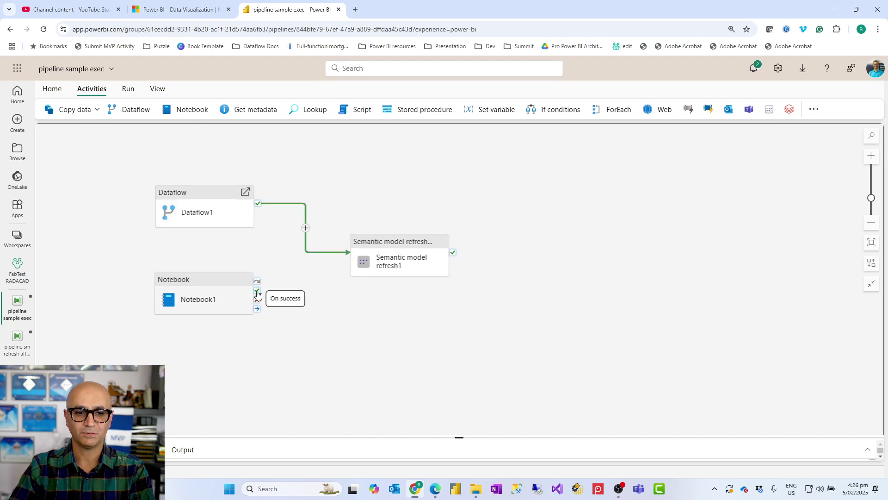
left_click_drag(257, 295, 377, 263)
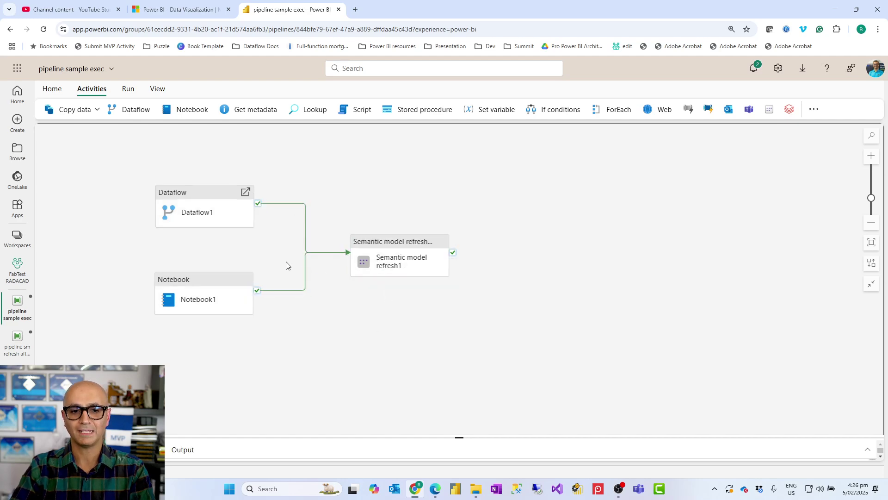
- Add a second Notebook activity aligned below Notebook1 and connect its success output to Semantic model refresh1
scroll(289, 332, "up", 1)
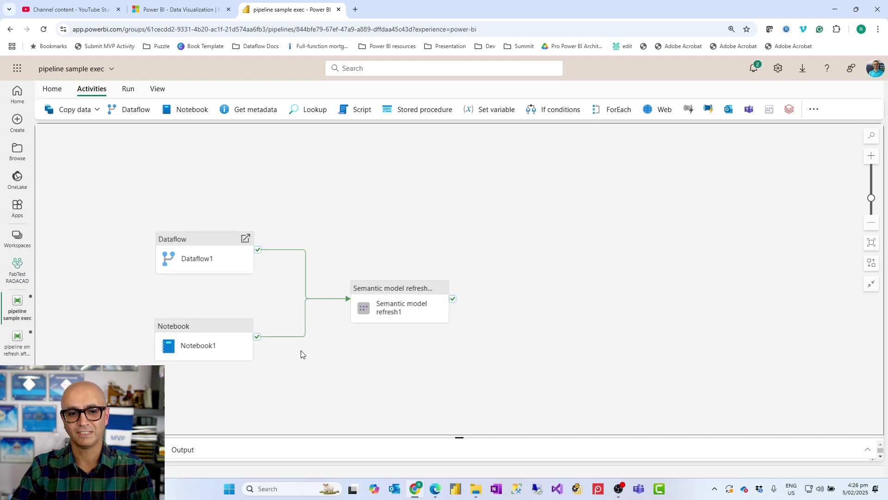
scroll(300, 351, "up", 3)
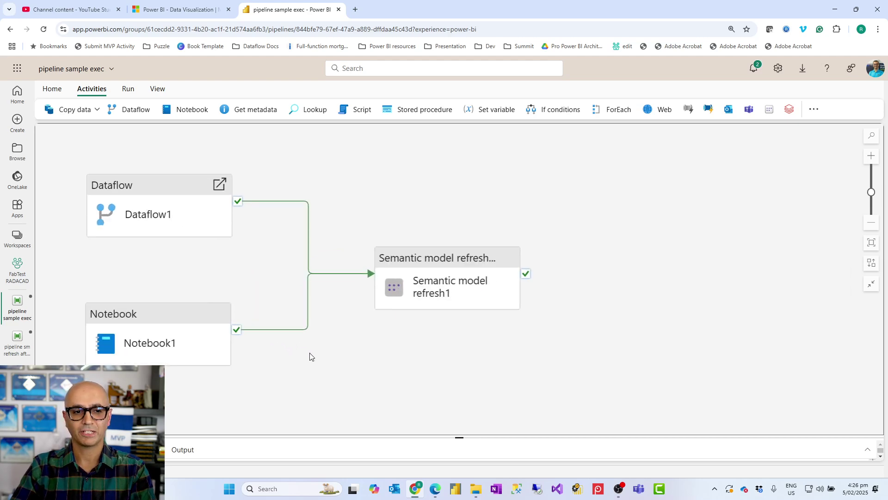
left_click_drag(333, 343, 464, 313)
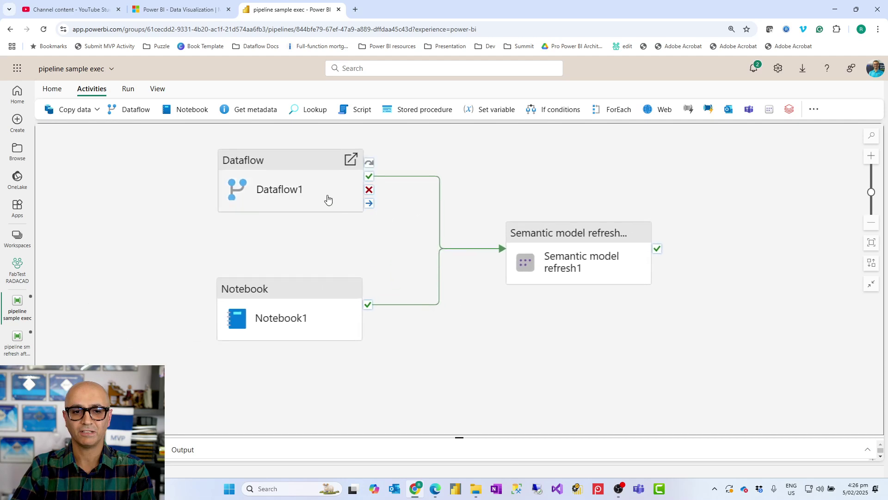
left_click(561, 240)
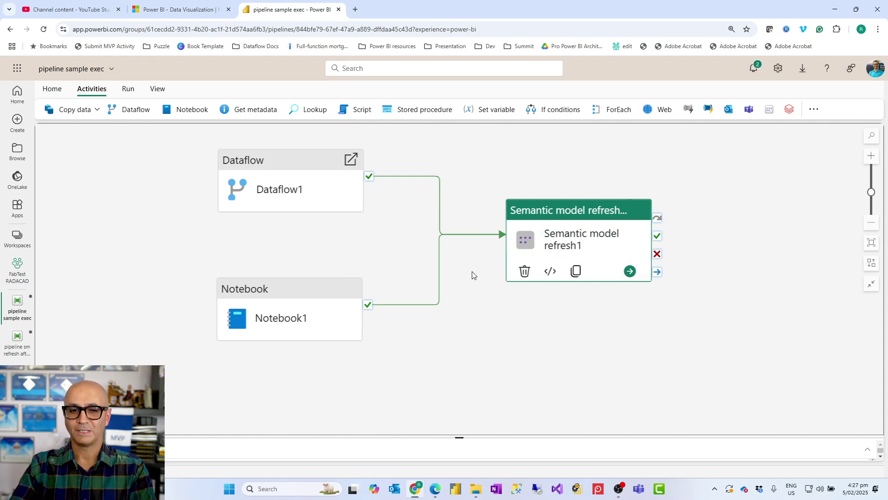
left_click(121, 156)
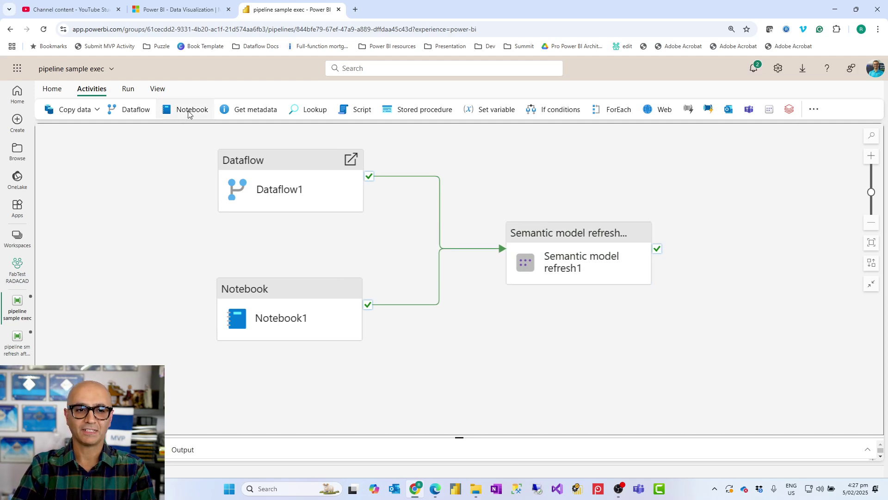
left_click(189, 109)
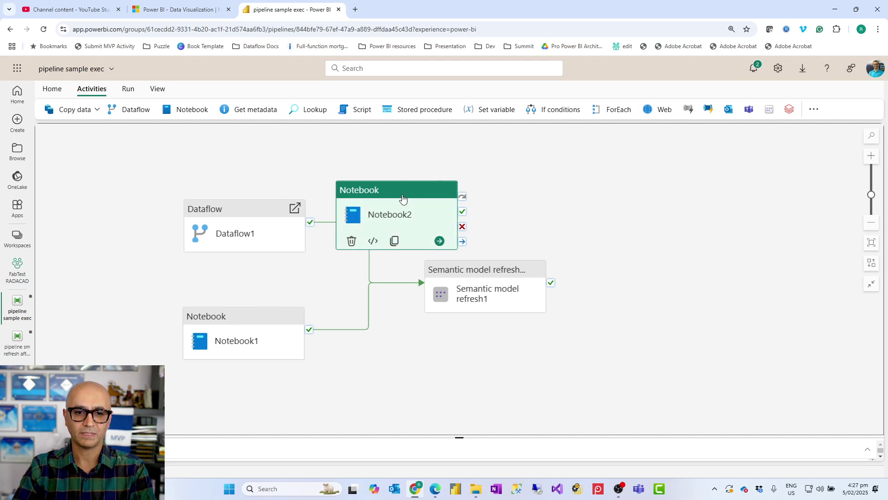
left_click_drag(400, 198, 281, 400)
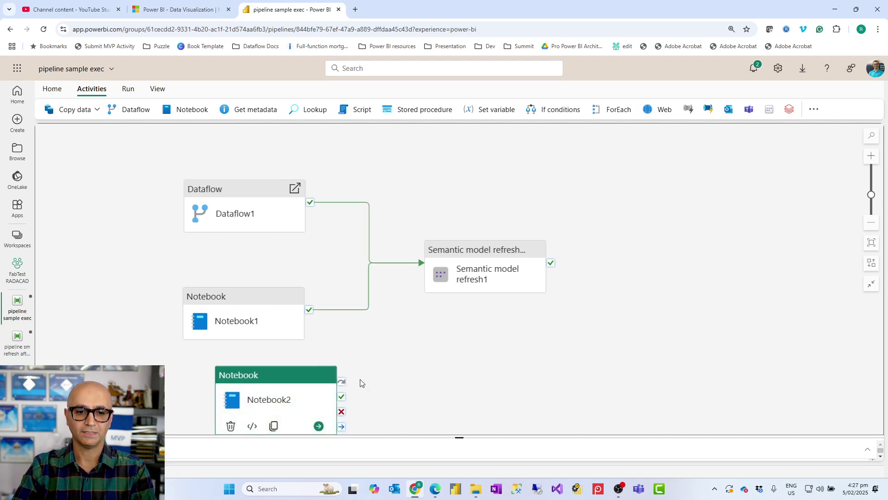
left_click_drag(370, 361, 457, 337)
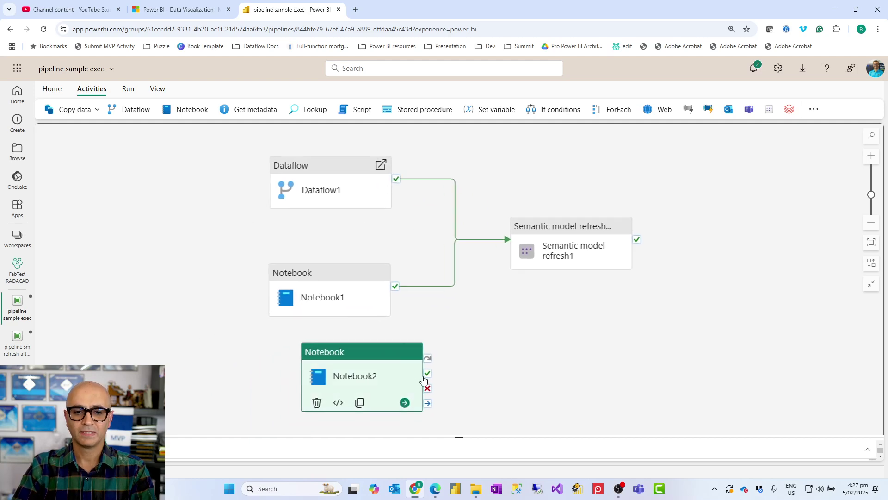
left_click_drag(428, 375, 545, 252)
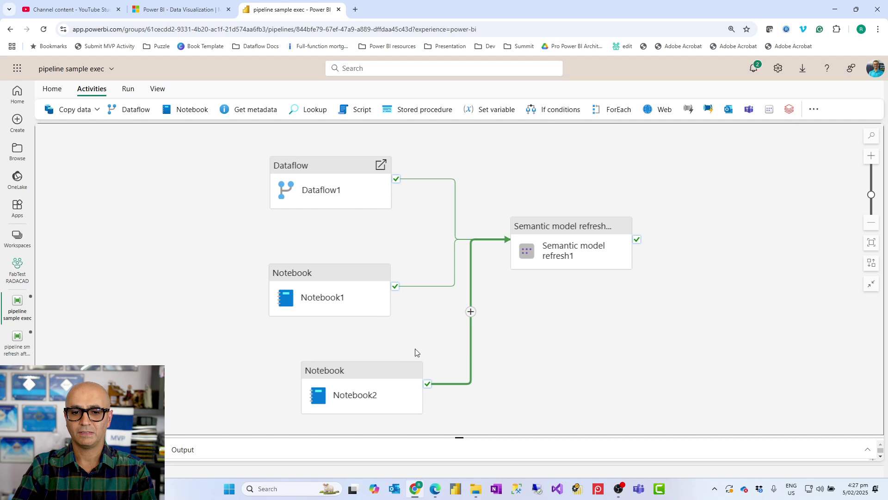
left_click_drag(388, 369, 350, 378)
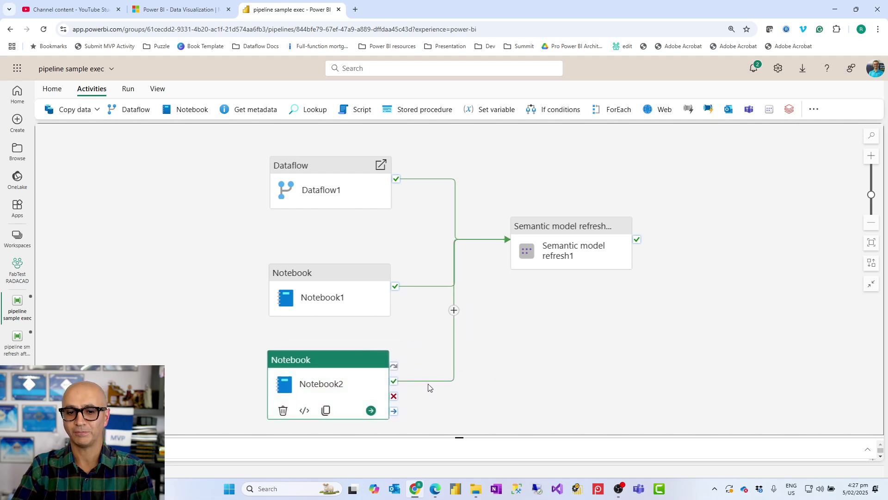
- Change the connection from Notebook2 to Semantic model refresh1 to the Completion condition
right_click(453, 335)
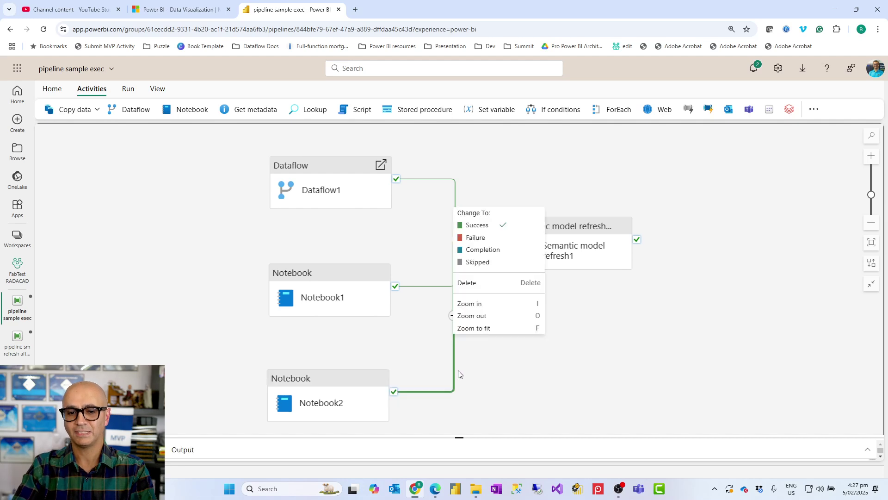
left_click(482, 252)
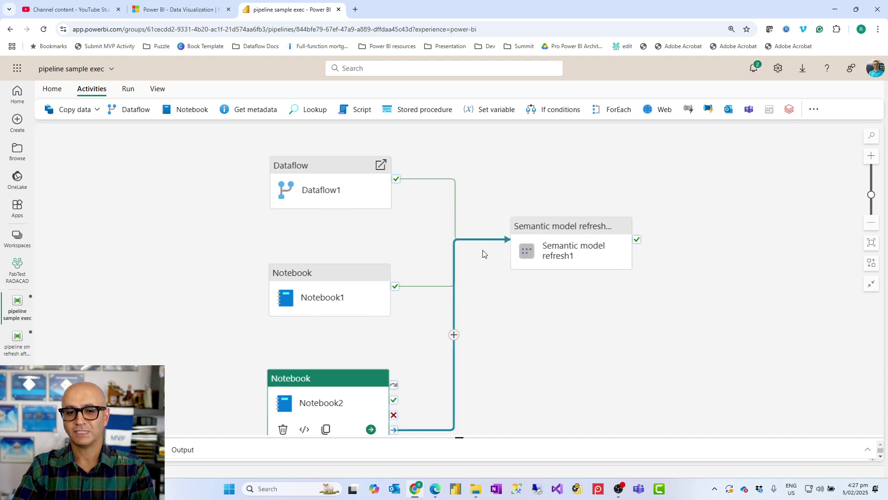
left_click(501, 194)
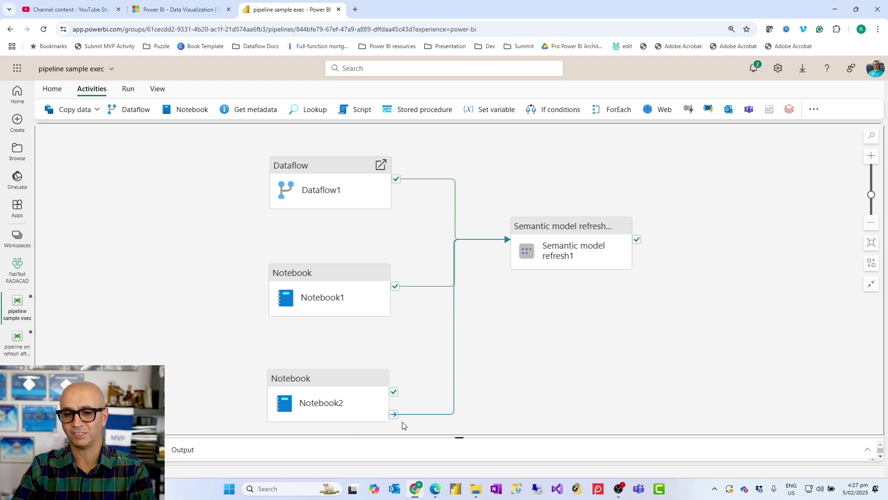
mouse_move(387, 423)
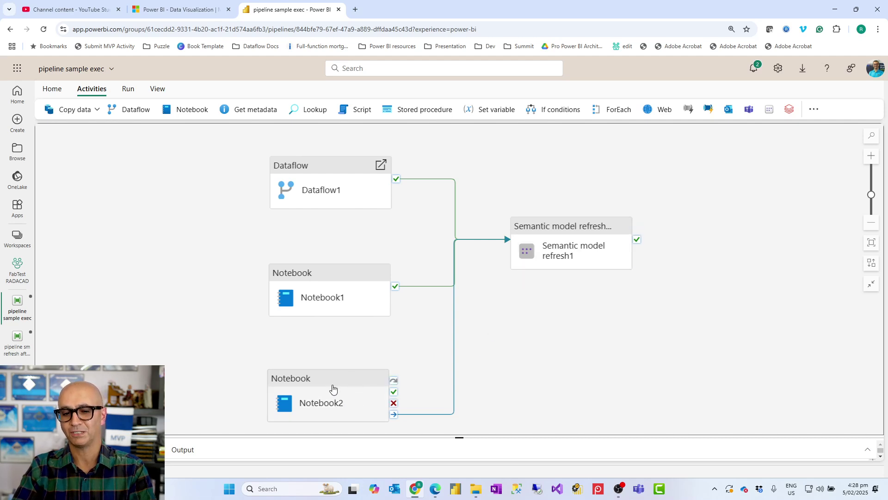
mouse_move(572, 225)
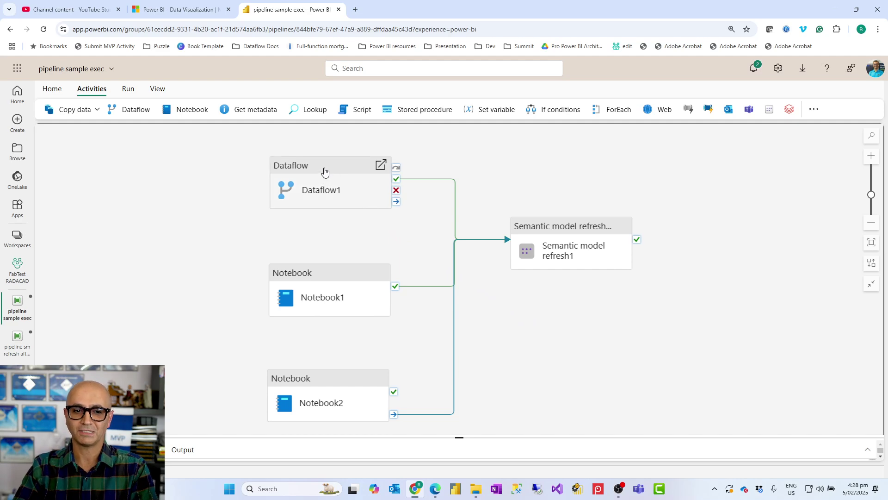
- Move the Dataflow1 activity farther left on the canvas and rename it "staging from SQL Server"
left_click_drag(325, 171, 257, 164)
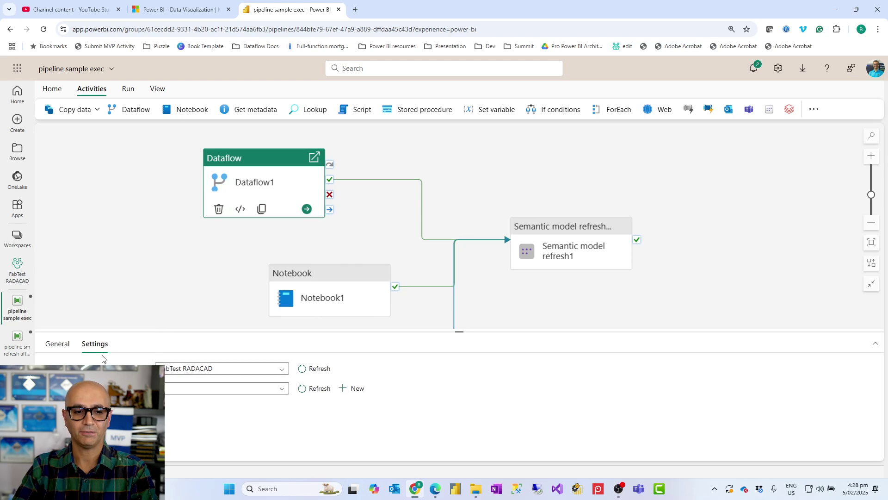
left_click(53, 347)
left_click(191, 368)
key("ctrl+a")
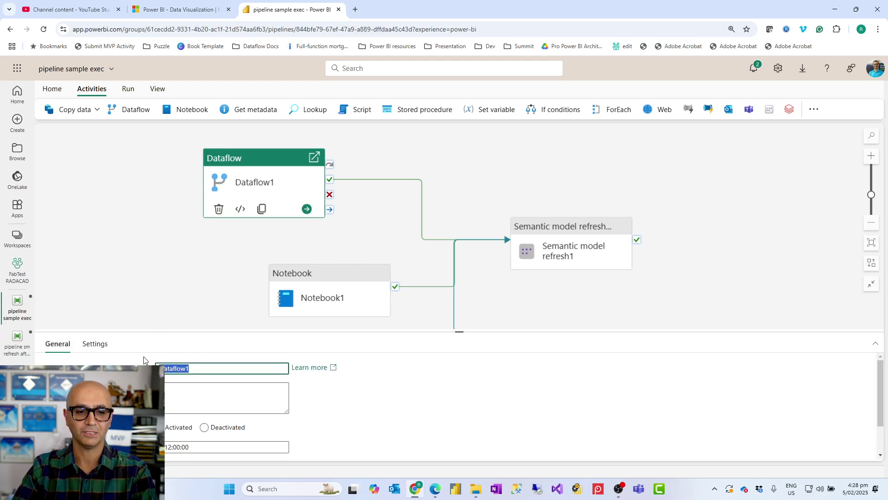
key("BackSpace")
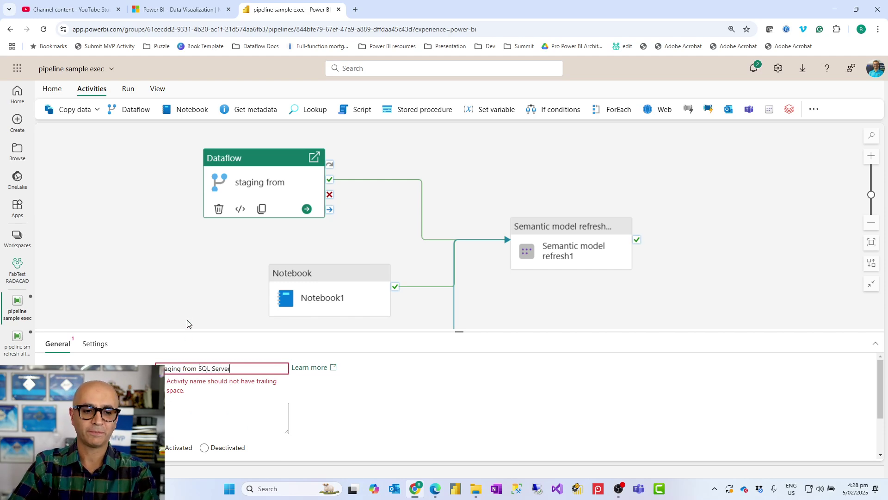
left_click(176, 295)
- Move Notebook1 directly below the SQL Server staging dataflow and rename it "staging from web source"
left_click_drag(332, 297, 258, 267)
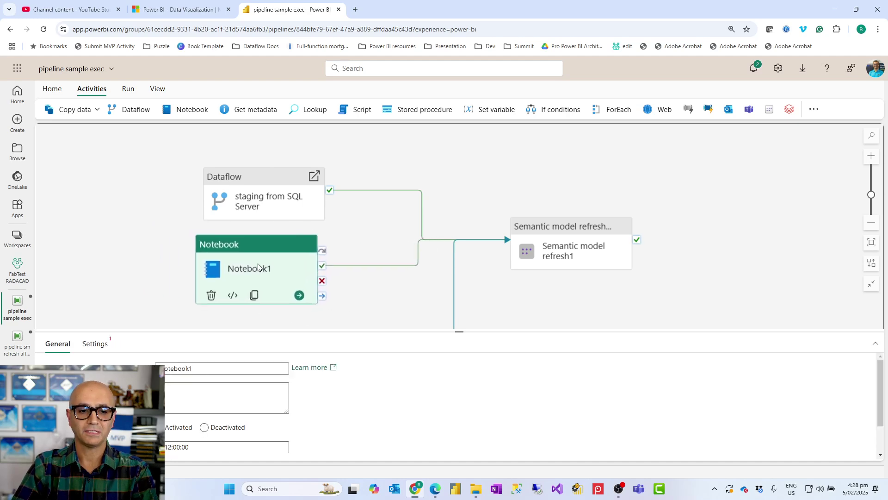
double_click(169, 369)
key("BackSpace")
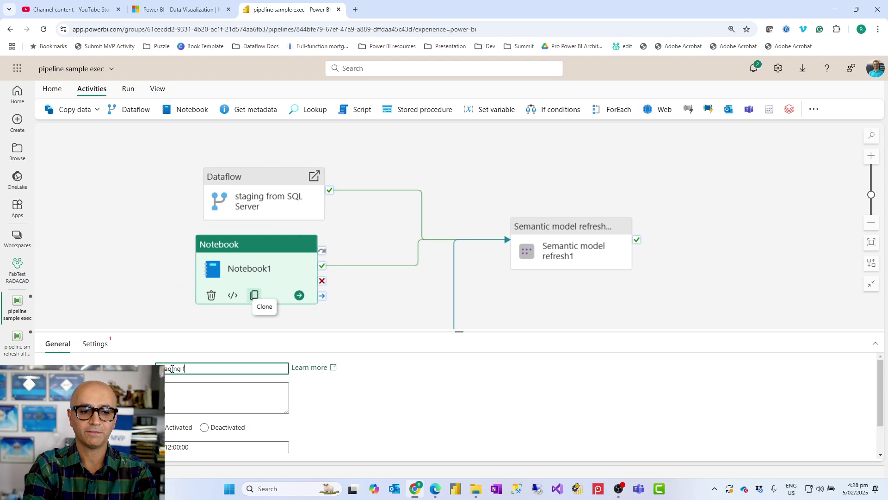
type("staging from web source")
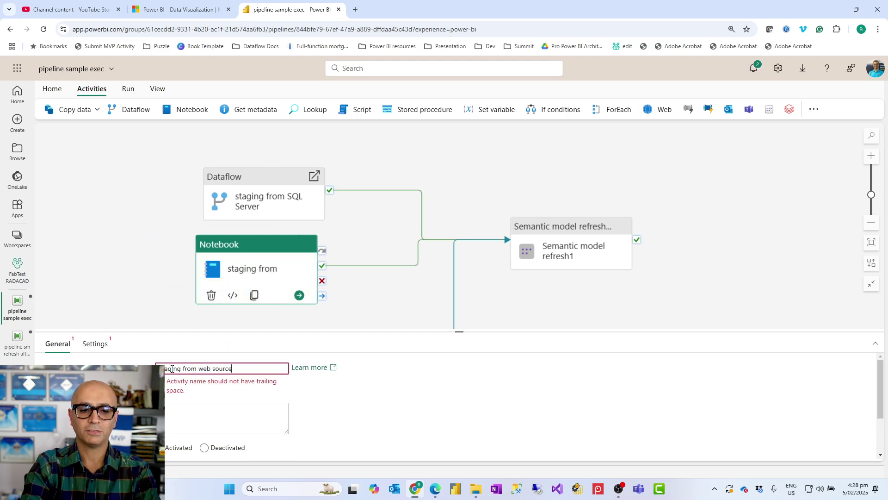
left_click(139, 261)
- Add a Dataflow activity below the web source notebook and name it "Staging from CRM"
scroll(155, 269, "down", 2)
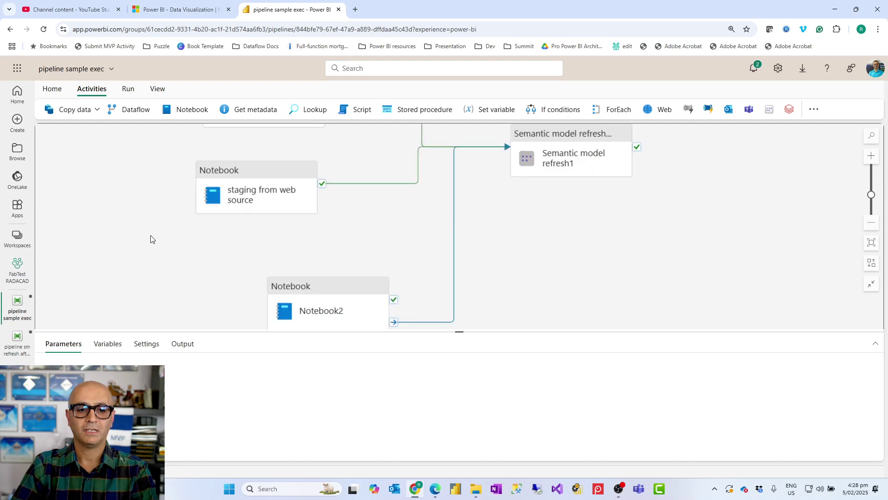
left_click(132, 110)
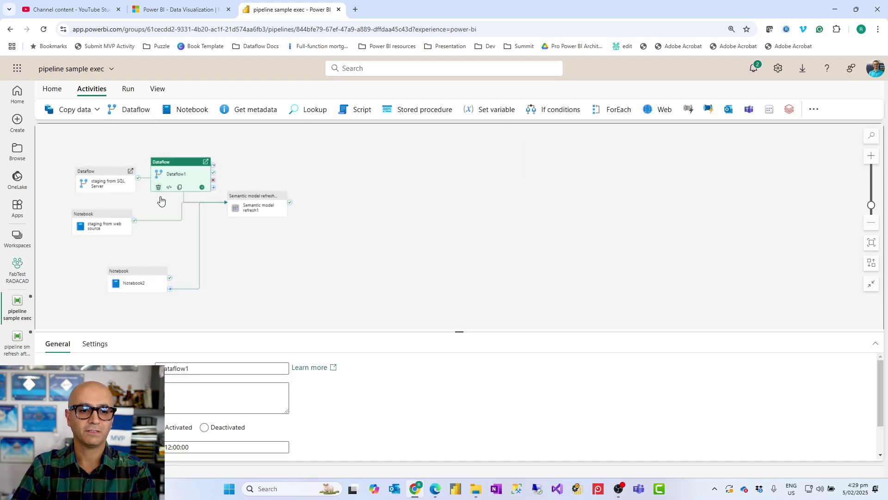
left_click_drag(267, 267, 561, 269)
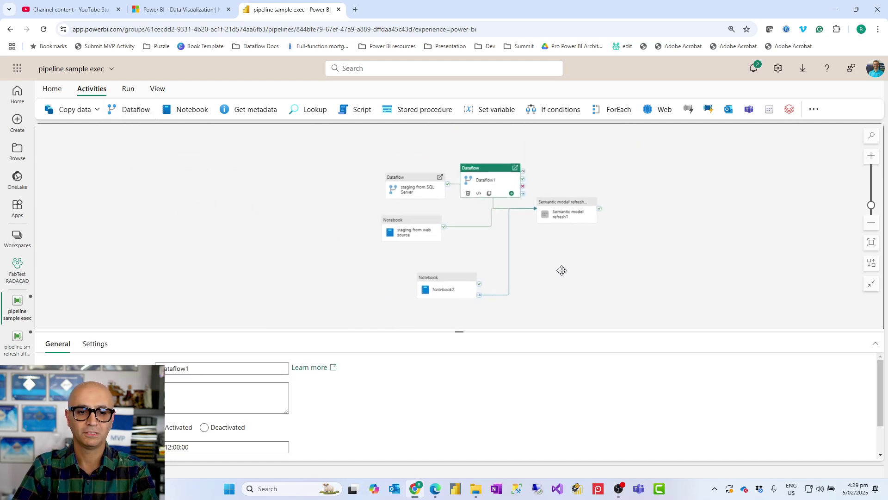
left_click_drag(481, 167, 399, 255)
left_click(199, 368)
key("ctrl+a")
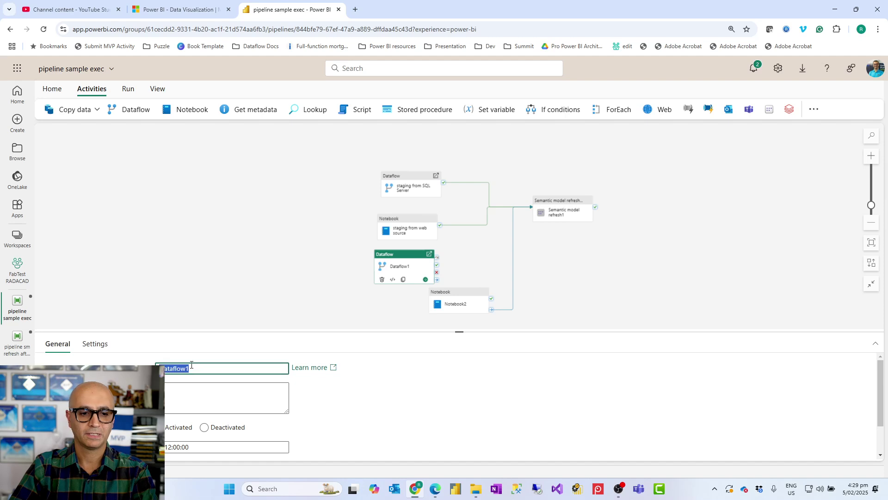
type("Da")
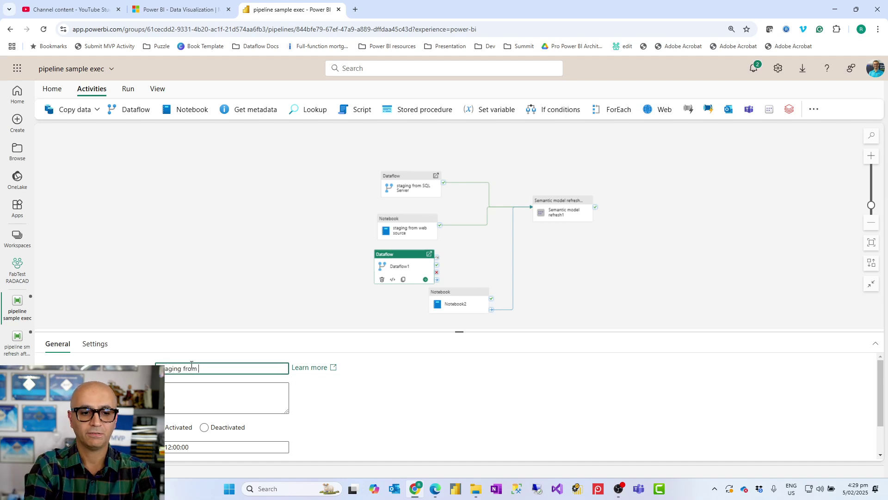
type("aging from CR")
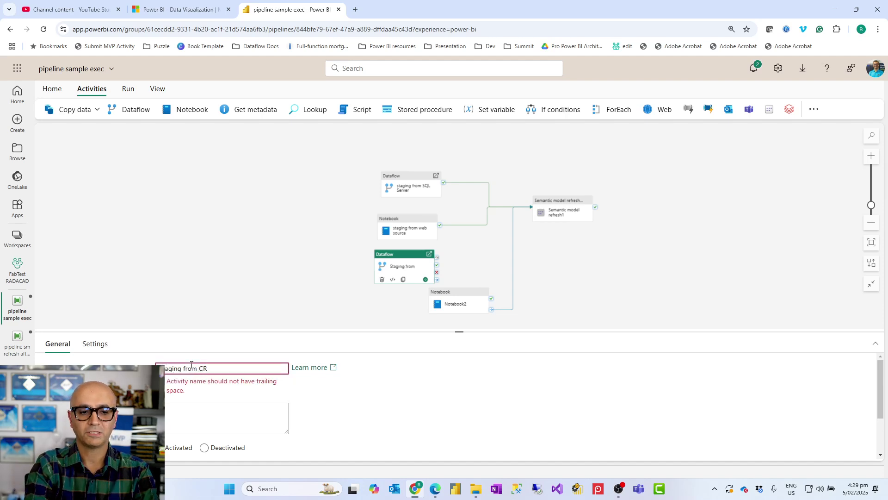
type("M")
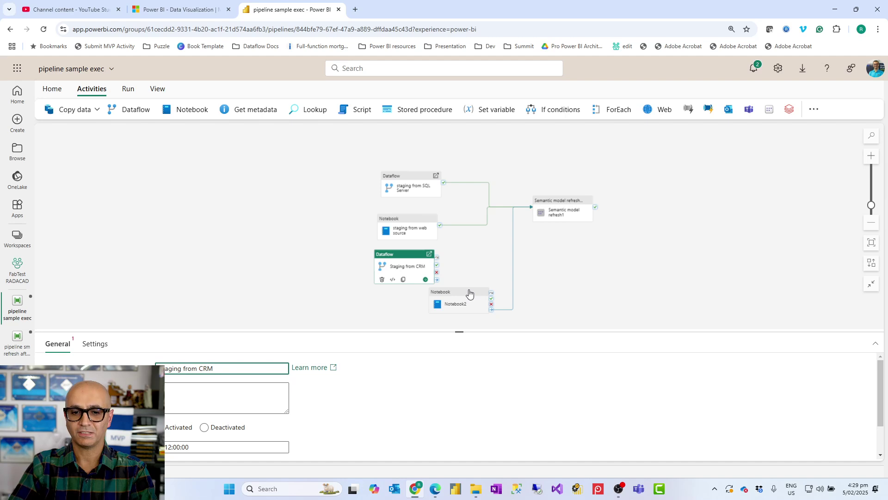
left_click(520, 282)
- Delete the Notebook2 activity and enlarge the canvas area by shrinking the properties pane
left_click(472, 293)
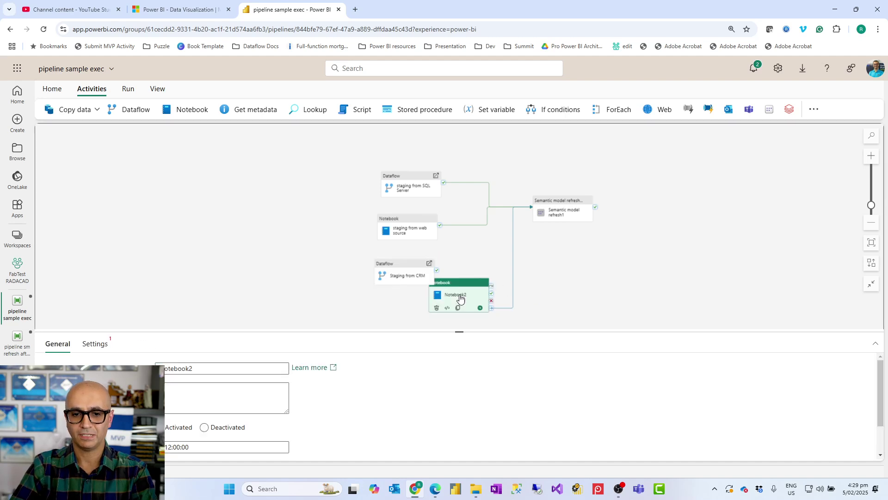
key("Delete")
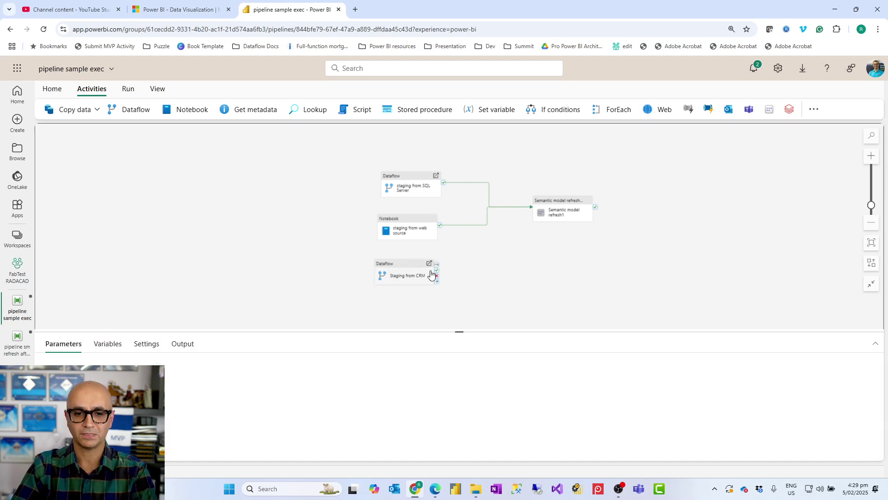
scroll(459, 276, "up", 3)
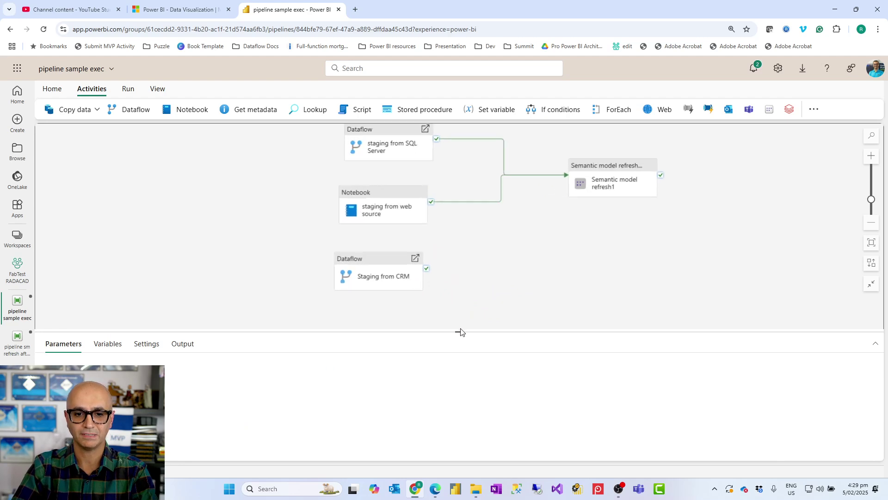
left_click_drag(458, 333, 460, 414)
left_click_drag(532, 311, 508, 350)
mouse_move(365, 303)
left_mouse_down()
mouse_move(382, 290)
mouse_move(369, 298)
left_mouse_up()
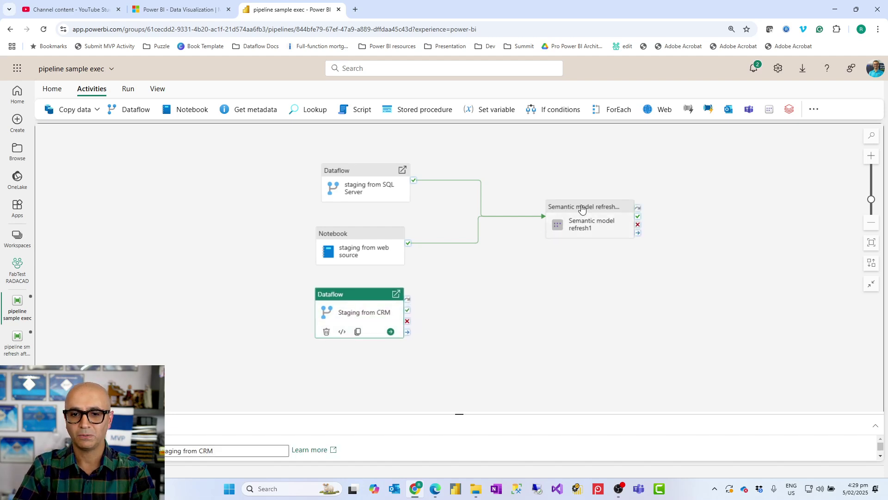
- Delete both connections into Semantic model refresh1 and move that activity farther right to make room for another activity
left_click_drag(582, 212, 581, 207)
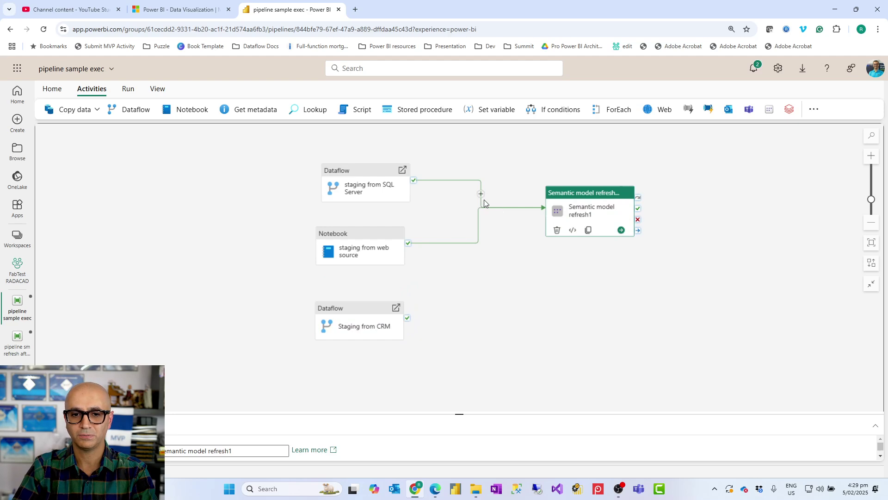
left_click(479, 201)
key("Delete")
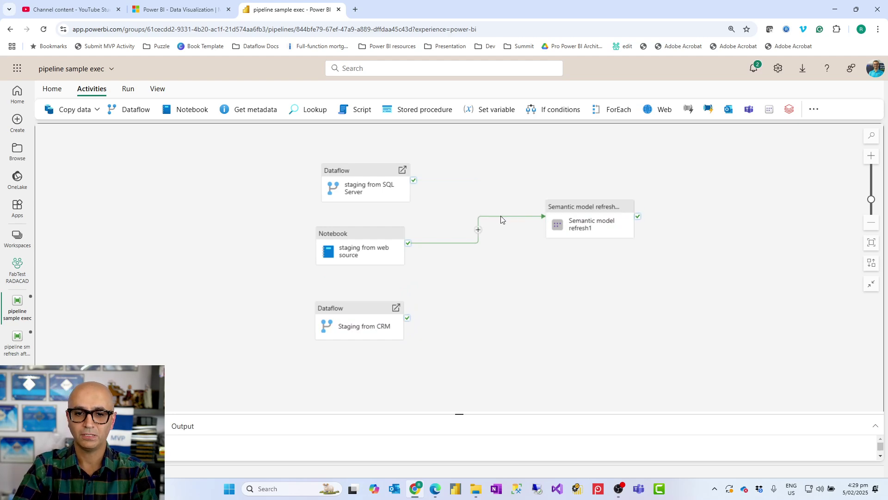
left_click(495, 219)
key("Delete")
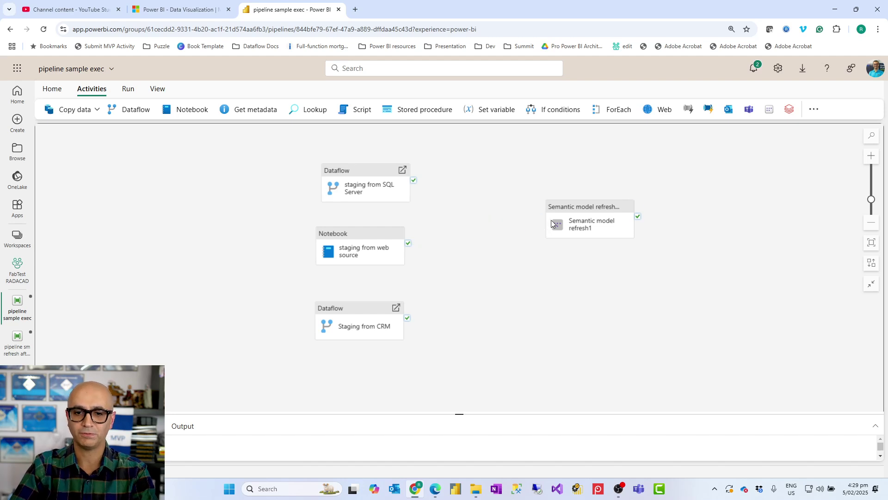
left_click_drag(591, 208, 683, 216)
left_click(596, 215)
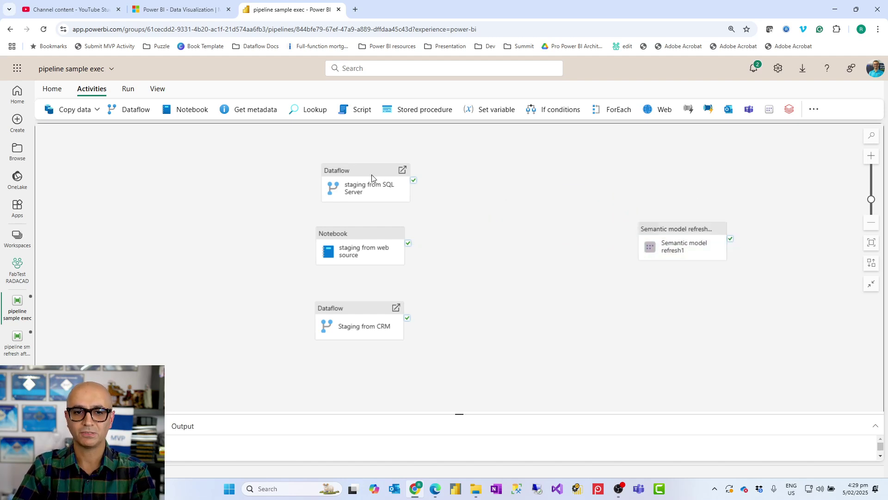
- Add a Dataflow activity between the staging activities and Semantic model refresh1, and name it "Populate Dimension and Fact tables"
left_click(125, 111)
left_click_drag(243, 184, 304, 242)
left_click(84, 426)
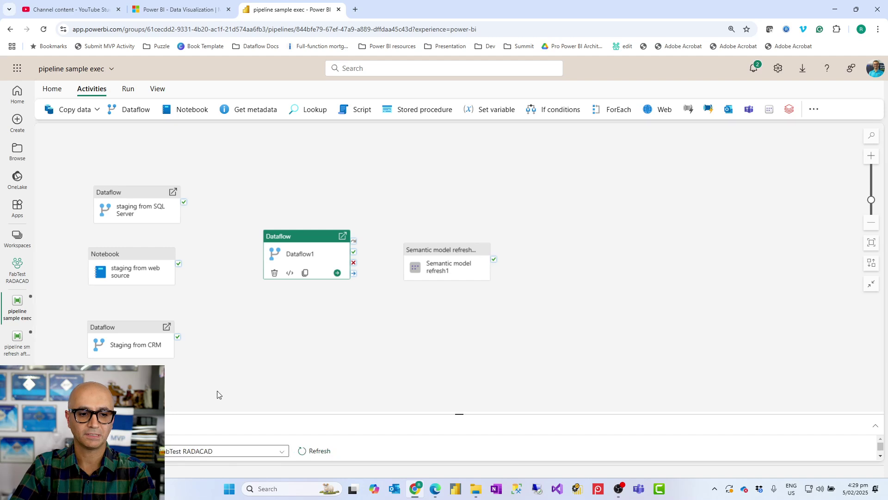
left_click_drag(268, 412, 270, 315)
left_click(57, 327)
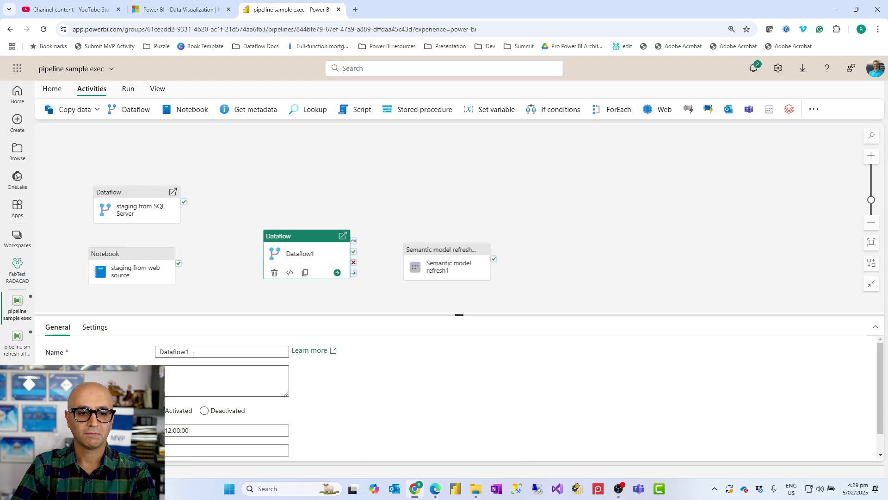
left_click_drag(193, 353, 154, 353)
type(":")
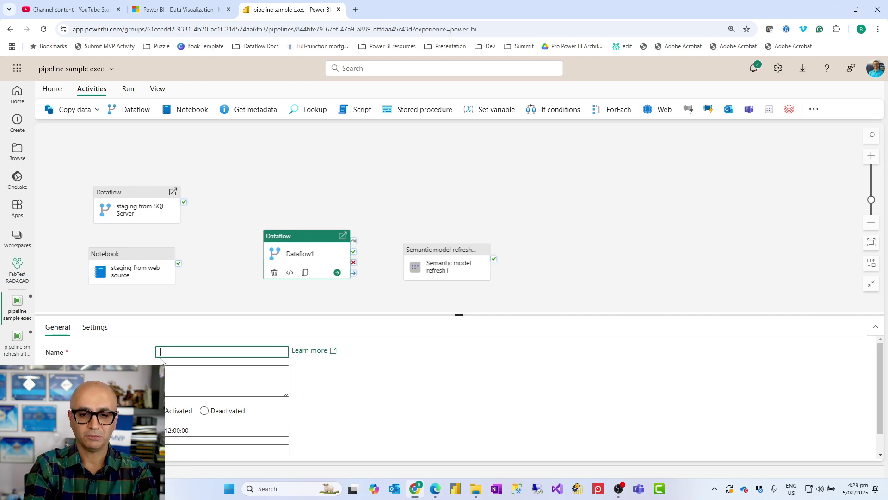
type("Populate Dimension and Fact")
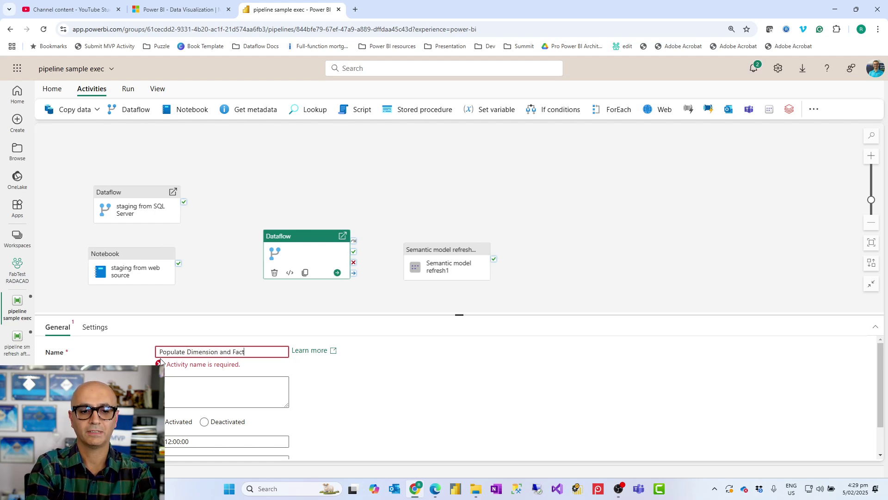
type("tables")
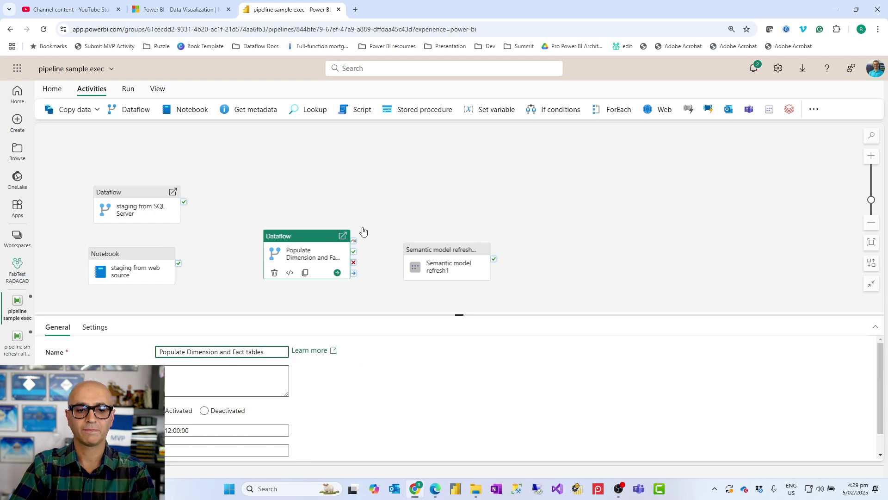
left_click(363, 177)
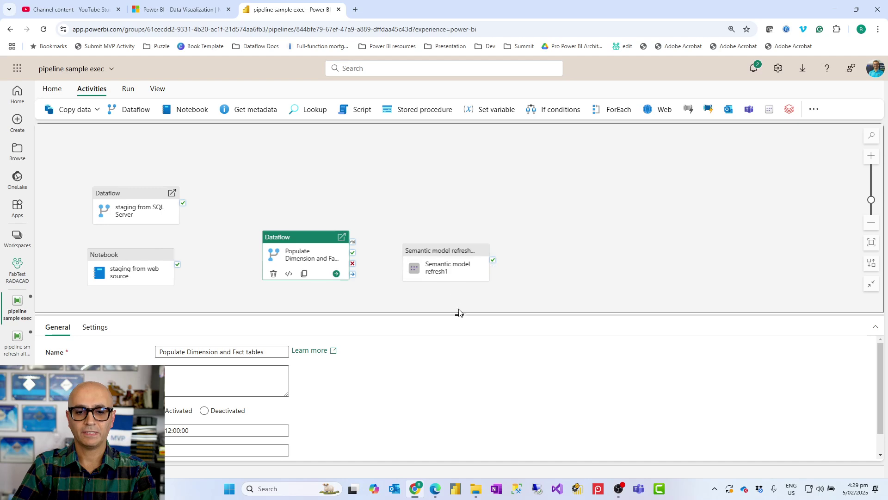
- Enlarge the canvas area and roughly align the Populate Dimension and Fact tables dataflow with Semantic model refresh1 in one row
left_click_drag(457, 314, 418, 440)
left_click_drag(341, 359, 555, 339)
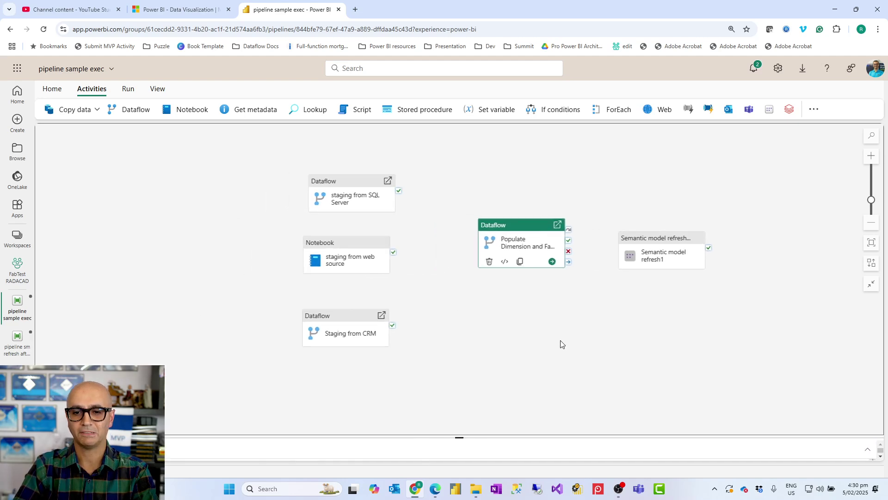
scroll(561, 344, "up", 1)
scroll(560, 344, "up", 1)
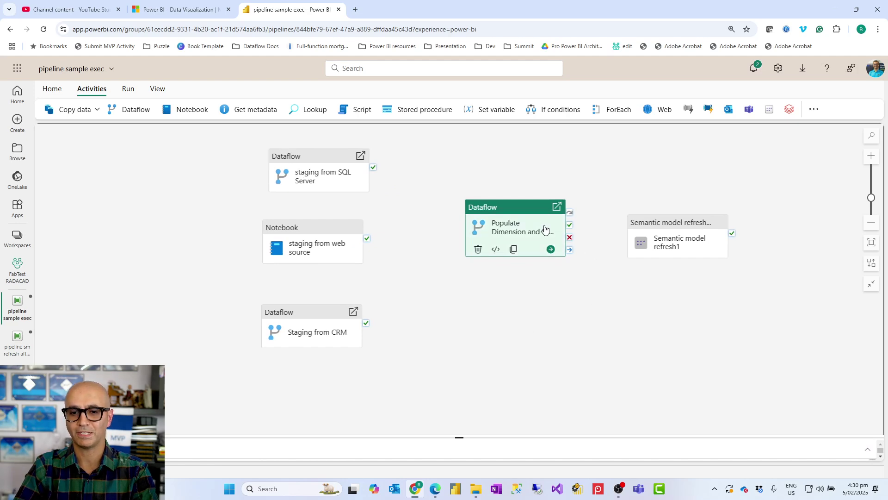
left_click_drag(522, 209, 512, 218)
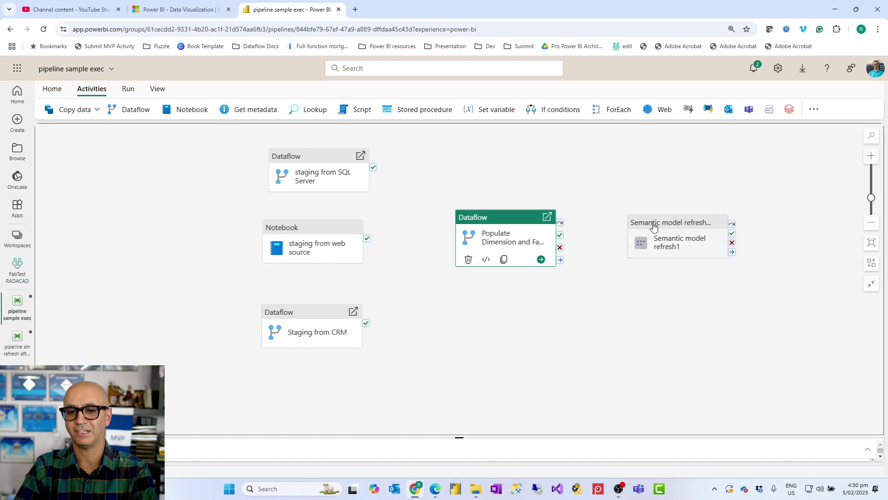
left_click_drag(652, 232, 661, 237)
left_click(601, 206)
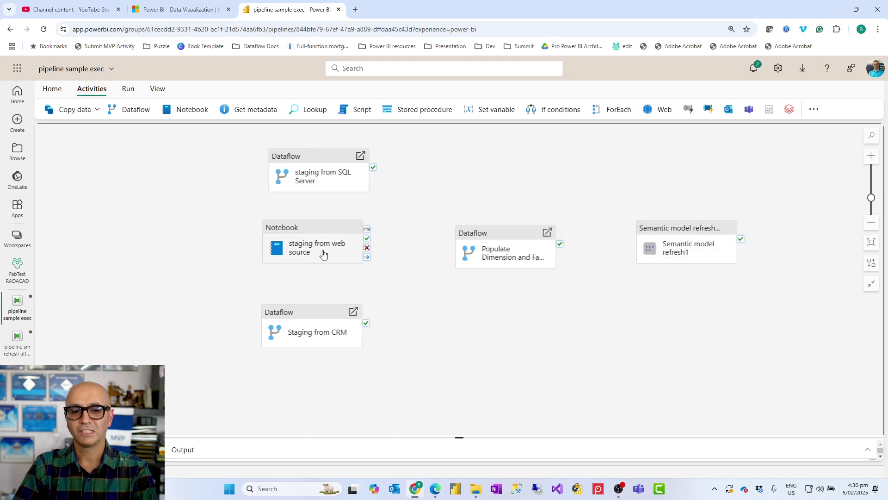
- Align the web source notebook and Staging from CRM dataflow in an evenly spaced column below the SQL Server staging dataflow
left_click_drag(307, 237, 319, 268)
left_click_drag(308, 326, 316, 336)
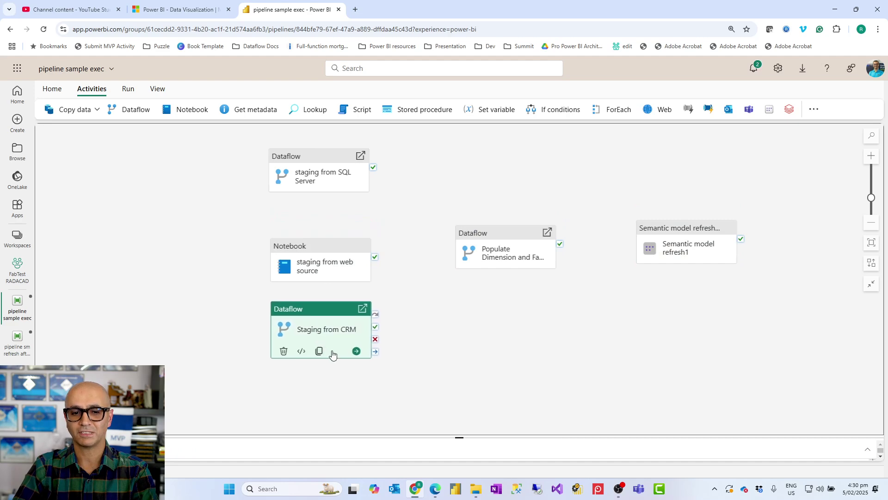
left_click(319, 253)
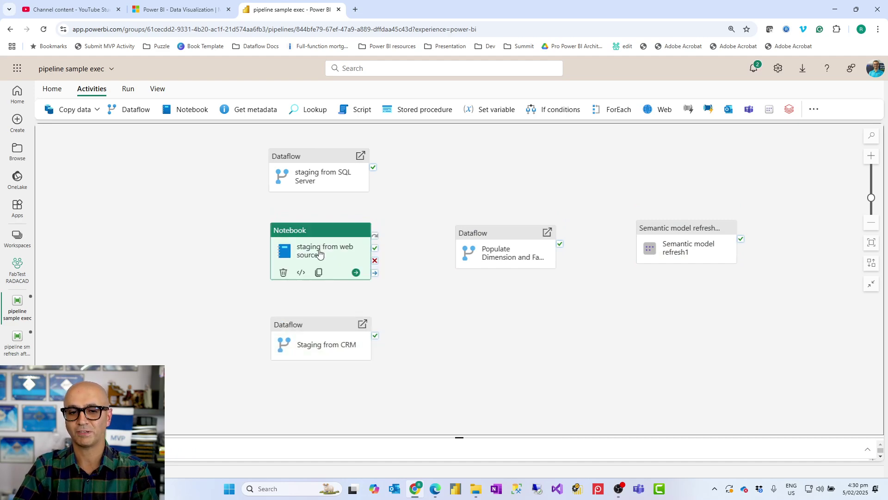
left_click(403, 195)
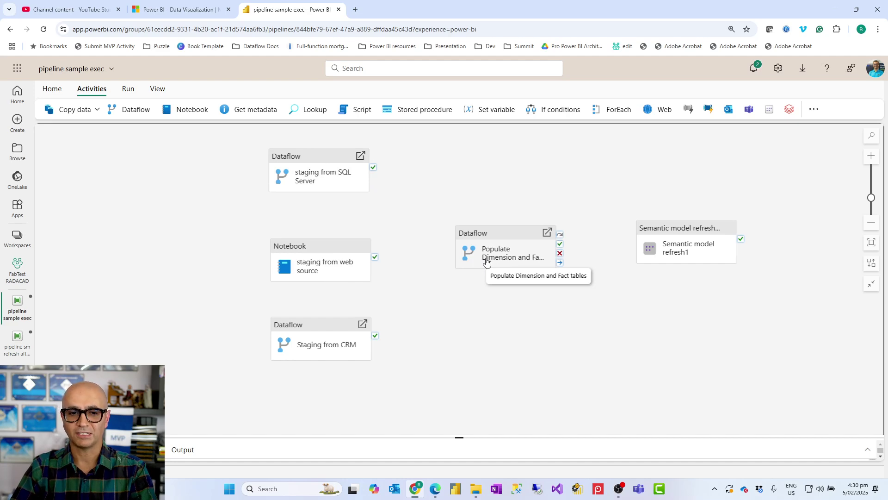
- Connect the success outputs of all three staging activities to the Populate Dimension and Fact tables dataflow
left_click_drag(373, 167, 465, 257)
left_click_drag(375, 257, 485, 253)
left_click_drag(375, 340, 476, 233)
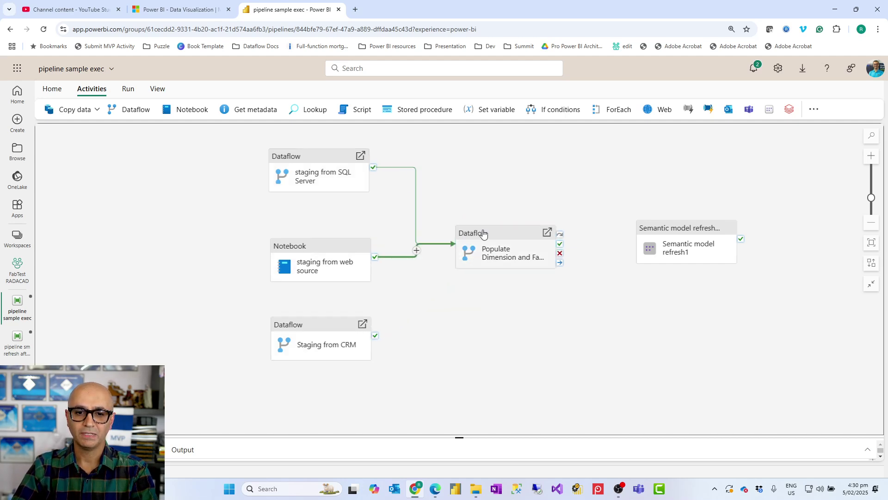
left_click_drag(375, 335, 472, 243)
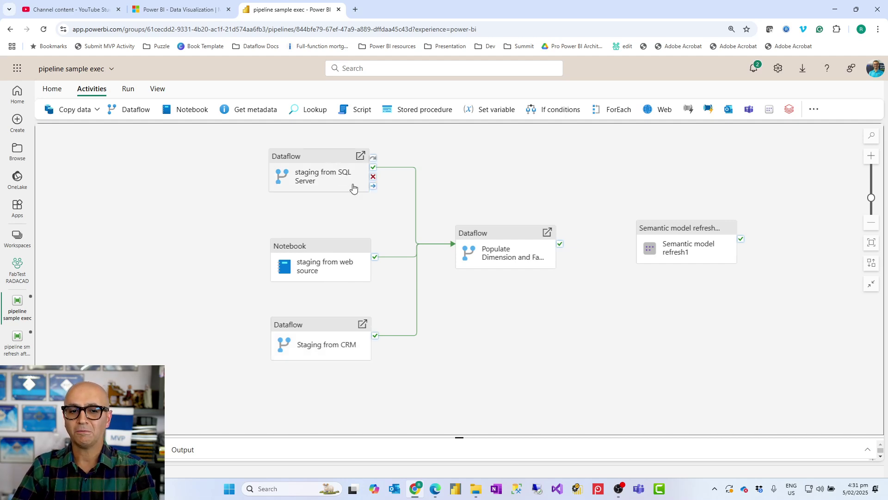
- Connect the success output of the Populate Dimension and Fact tables dataflow to Semantic model refresh1
left_click(512, 237)
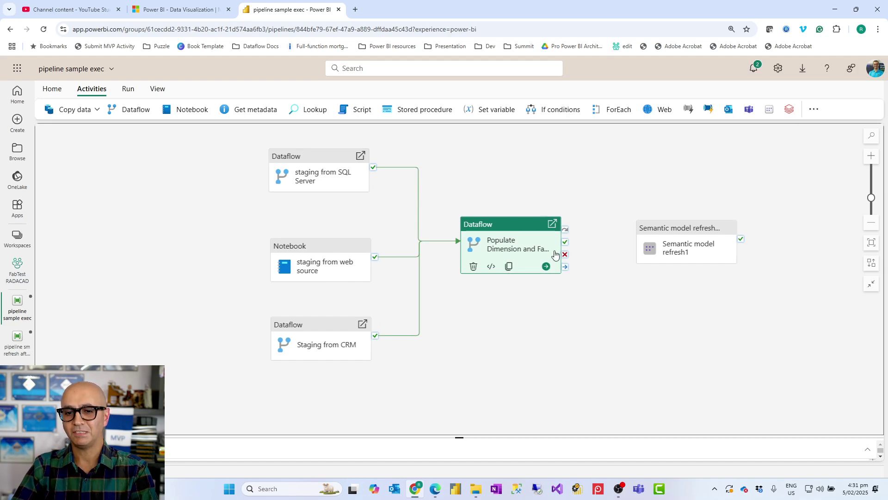
left_click_drag(564, 242, 656, 247)
left_click(600, 297)
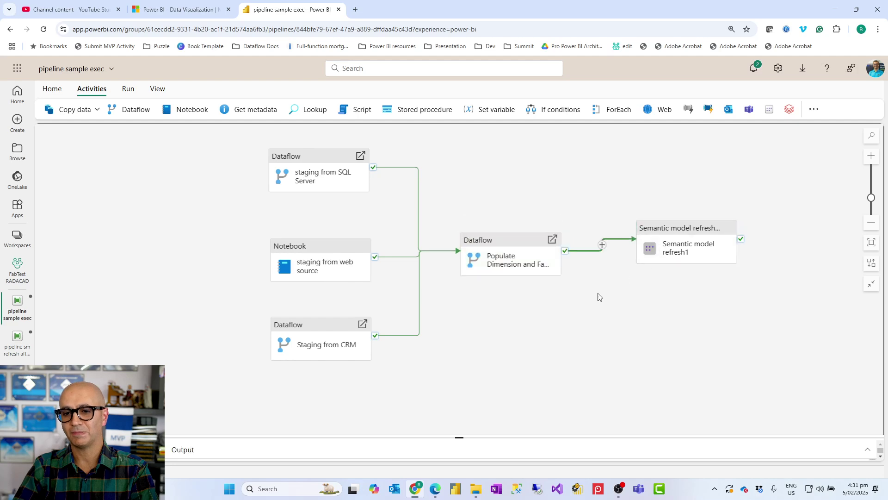
left_click_drag(555, 258, 551, 273)
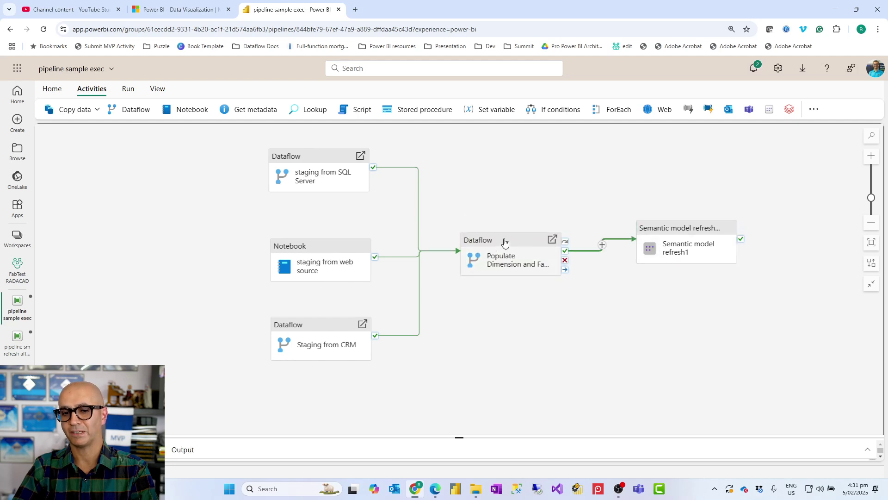